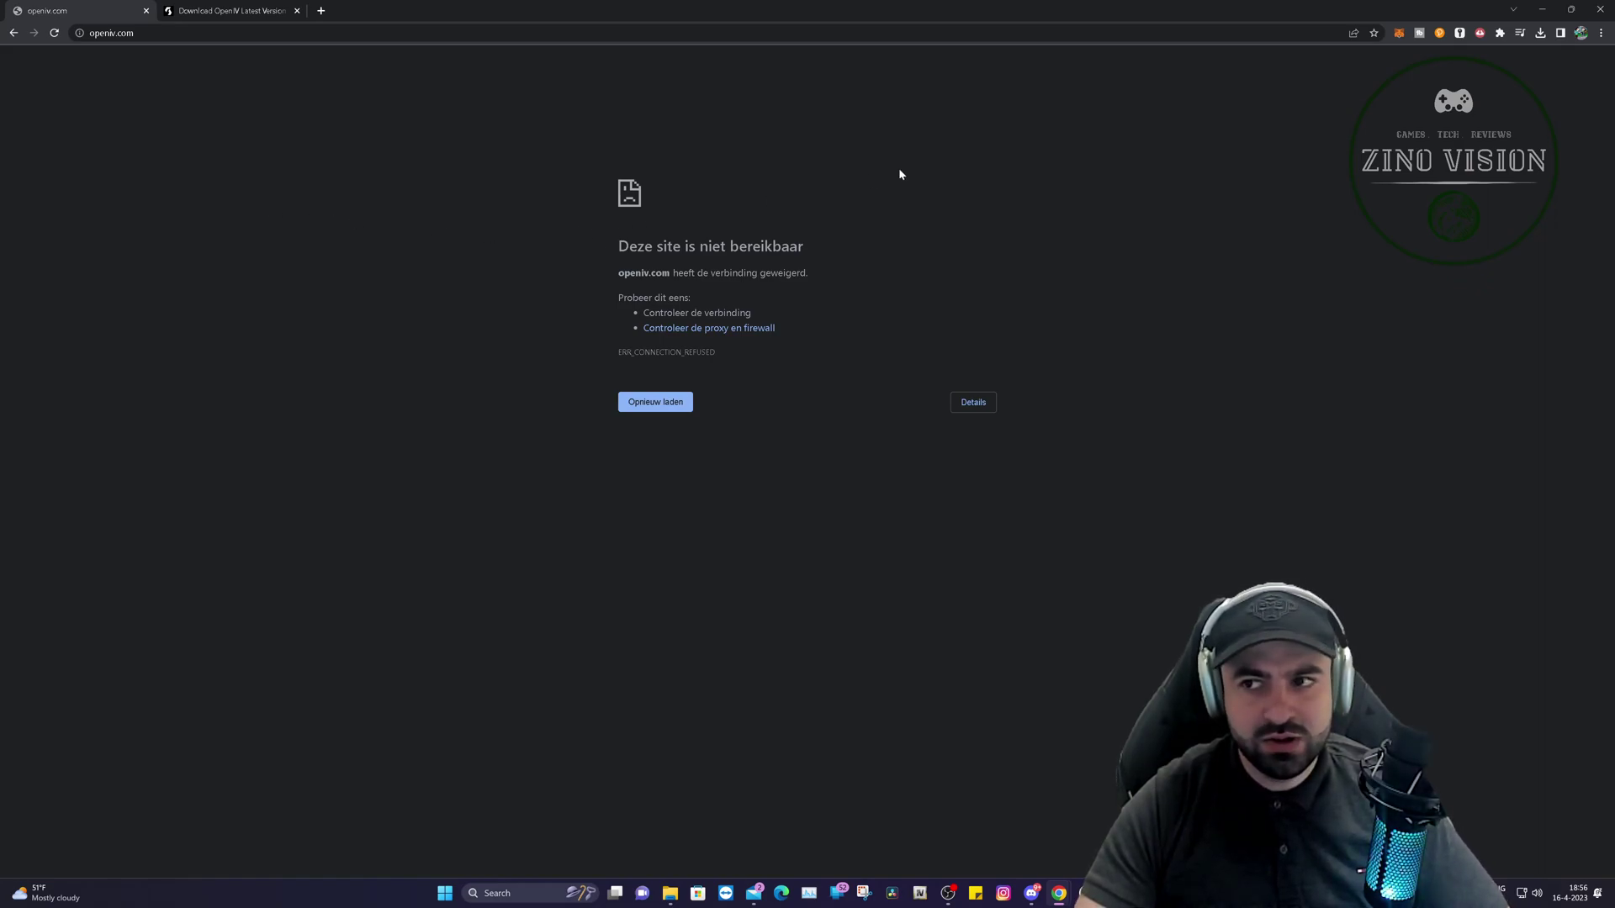
- Minimize Chrome after openiv.com refuses to connect, revealing the desktop
{"action": "left_click", "coordinate": [1541, 11]}
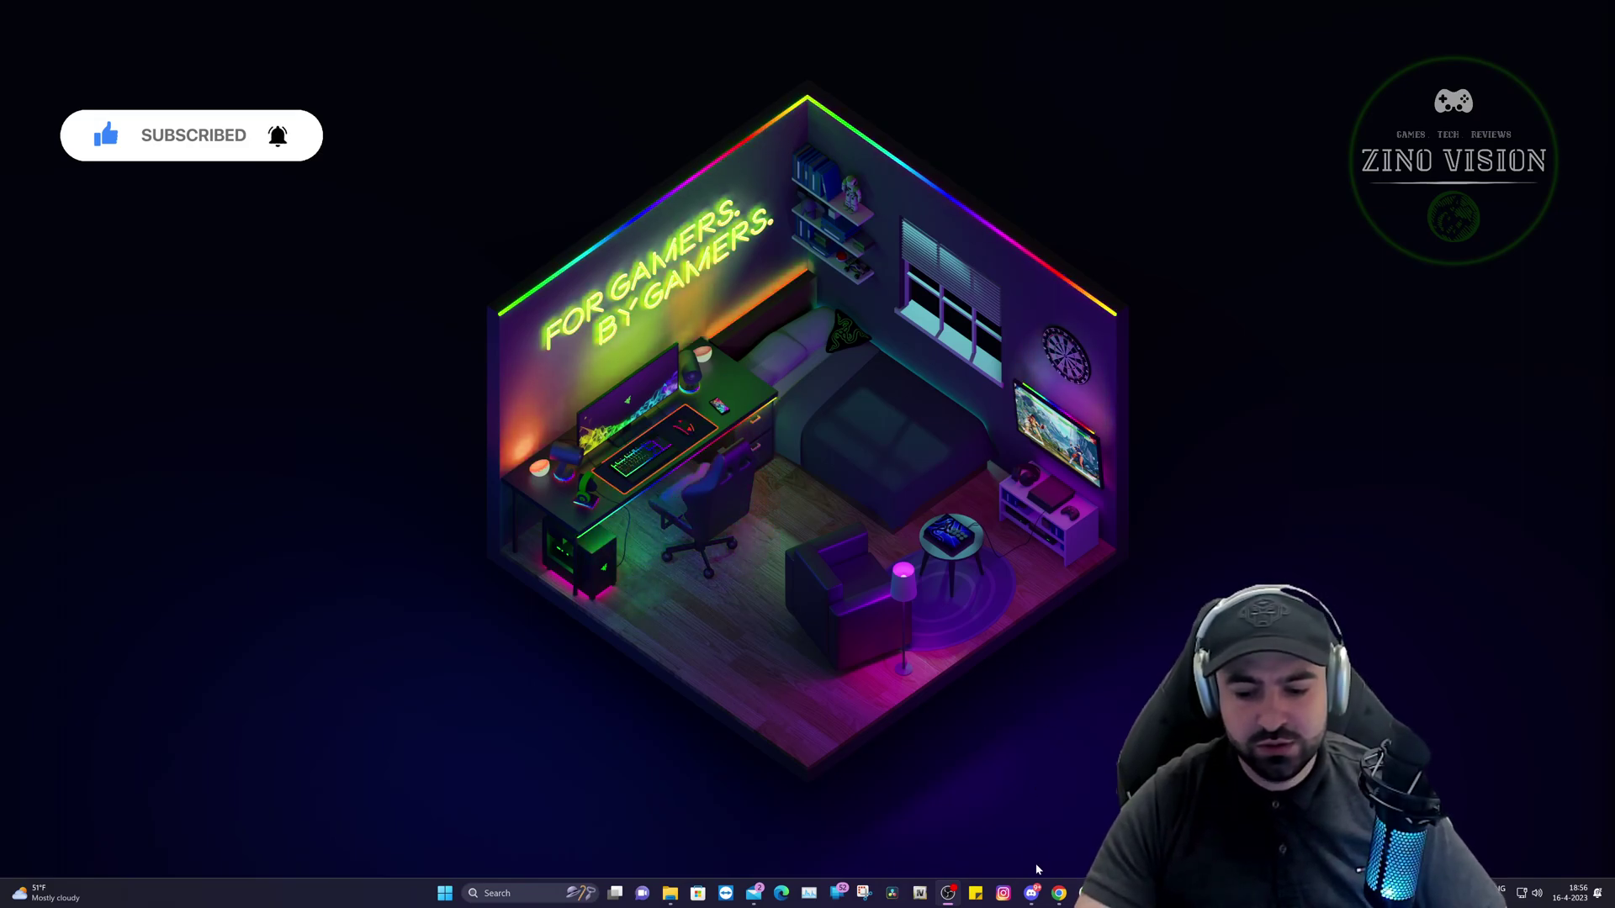
- Bring up Discord, switch to the ZinoVision's HQ giveaways channel, and browse its threads
{"action": "left_click", "coordinate": [1031, 893]}
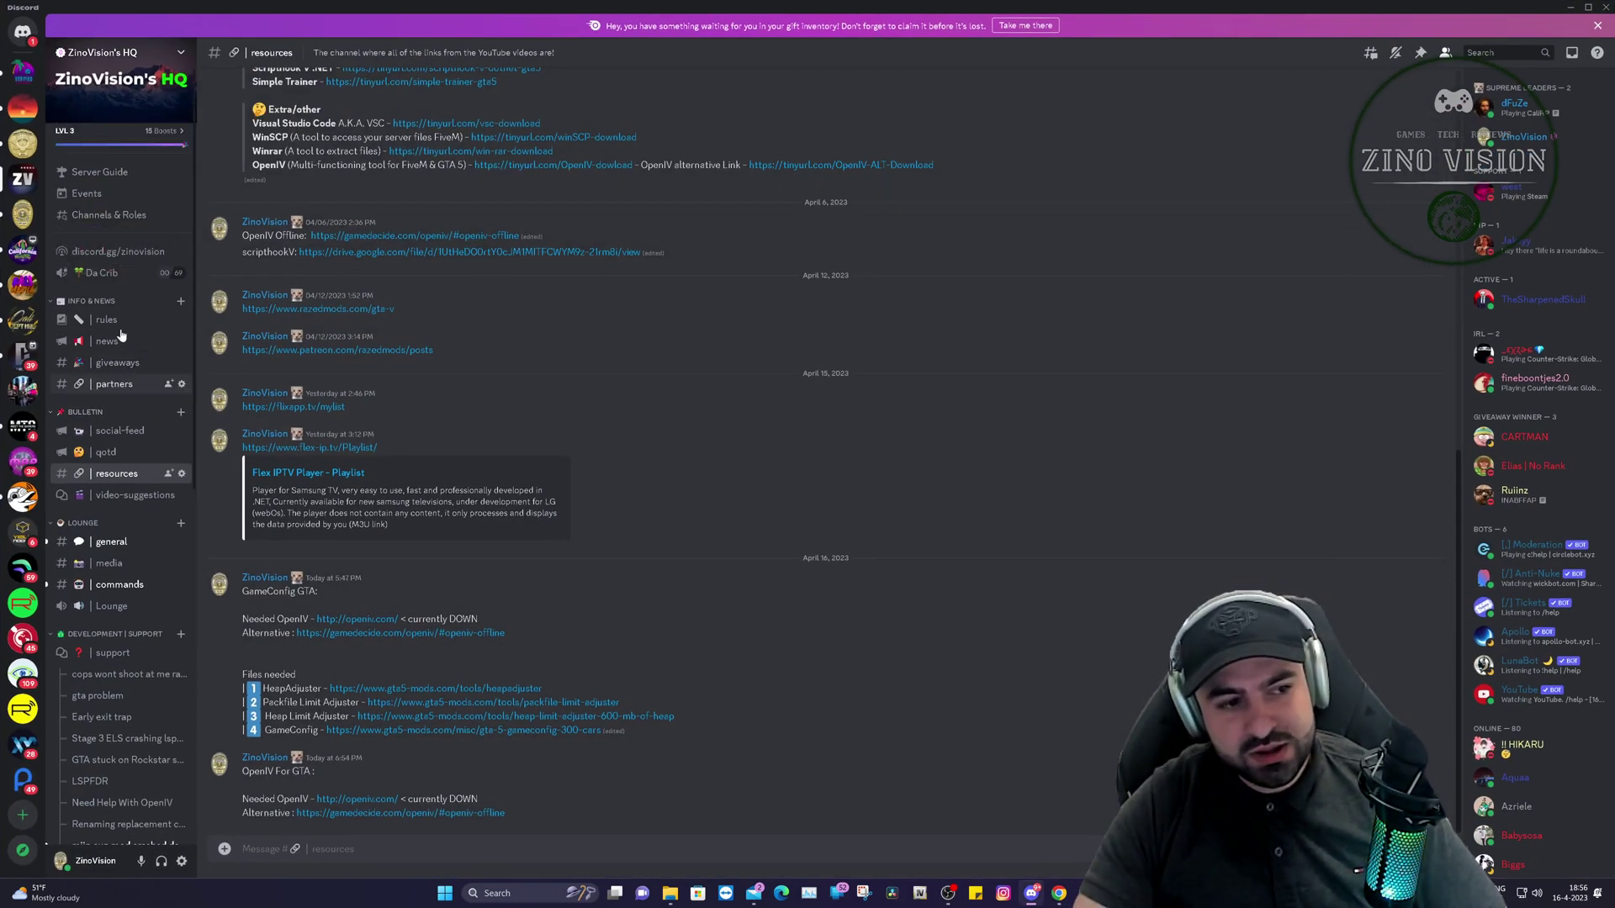
{"action": "left_click", "coordinate": [119, 363]}
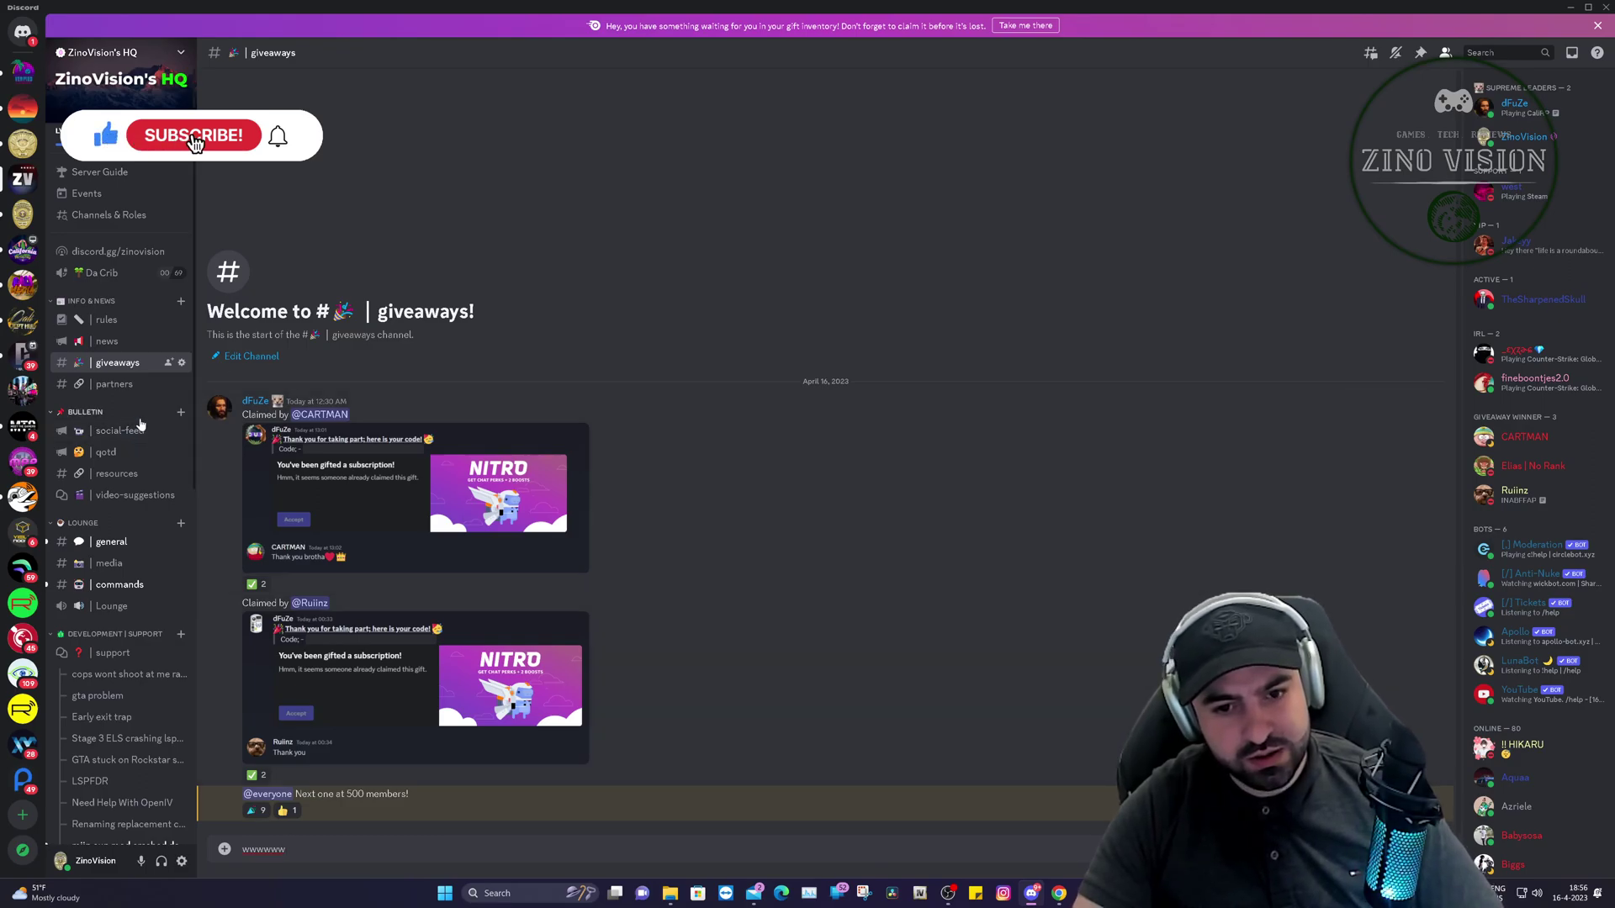
{"action": "scroll", "coordinate": [138, 425], "scroll_direction": "down", "scroll_amount": 1}
{"action": "scroll", "coordinate": [135, 419], "scroll_direction": "down", "scroll_amount": 1}
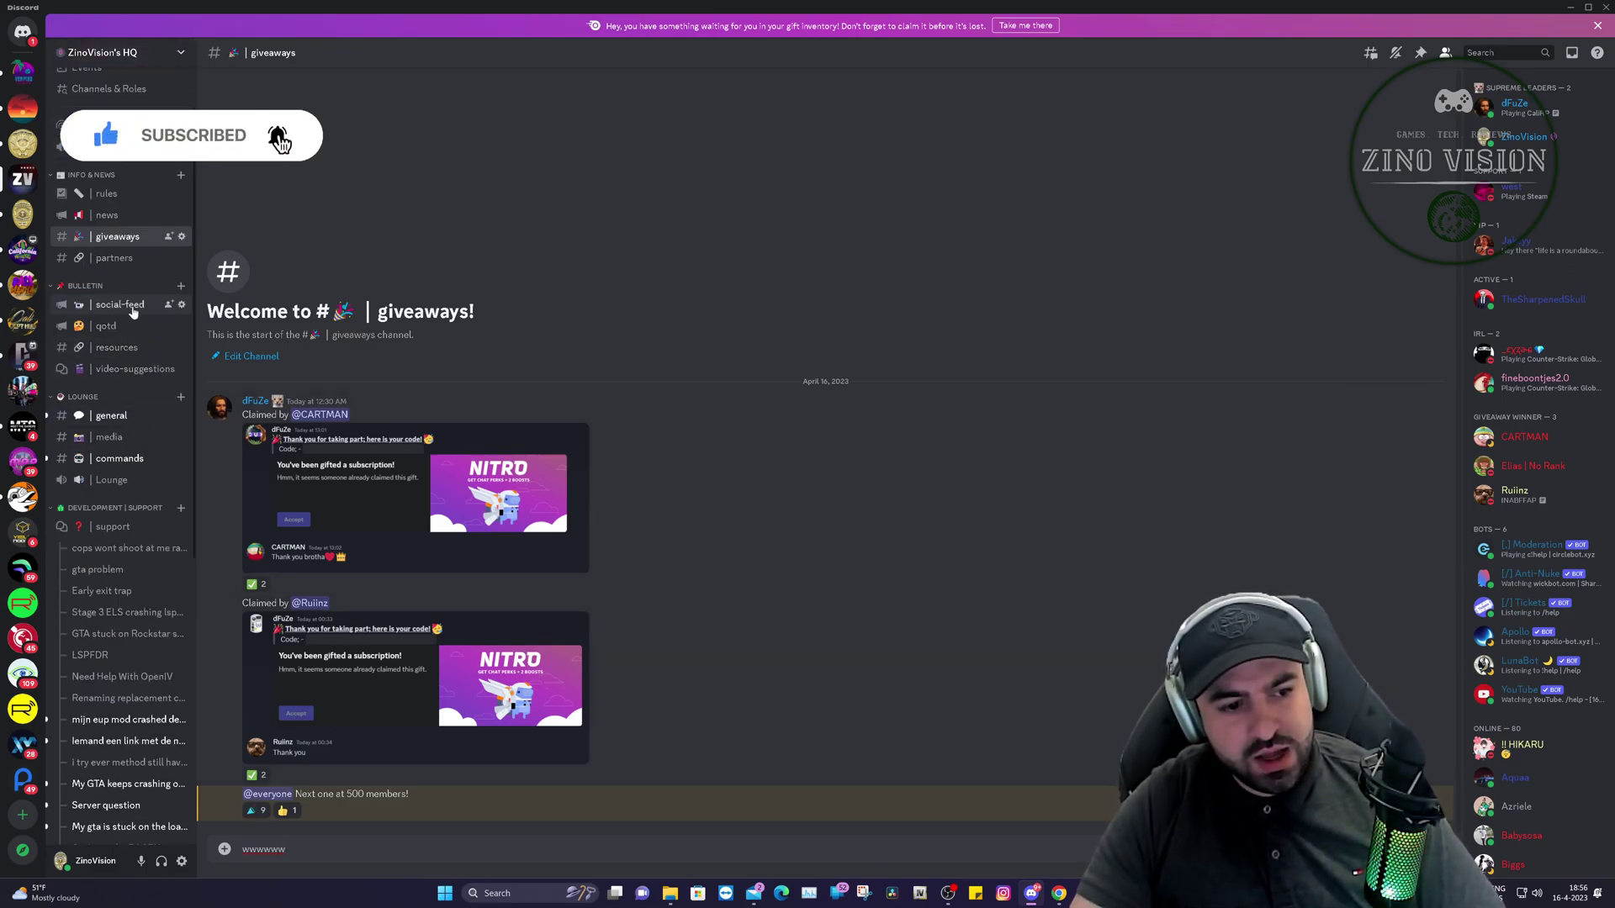
{"action": "scroll", "coordinate": [95, 330], "scroll_direction": "down", "scroll_amount": 4}
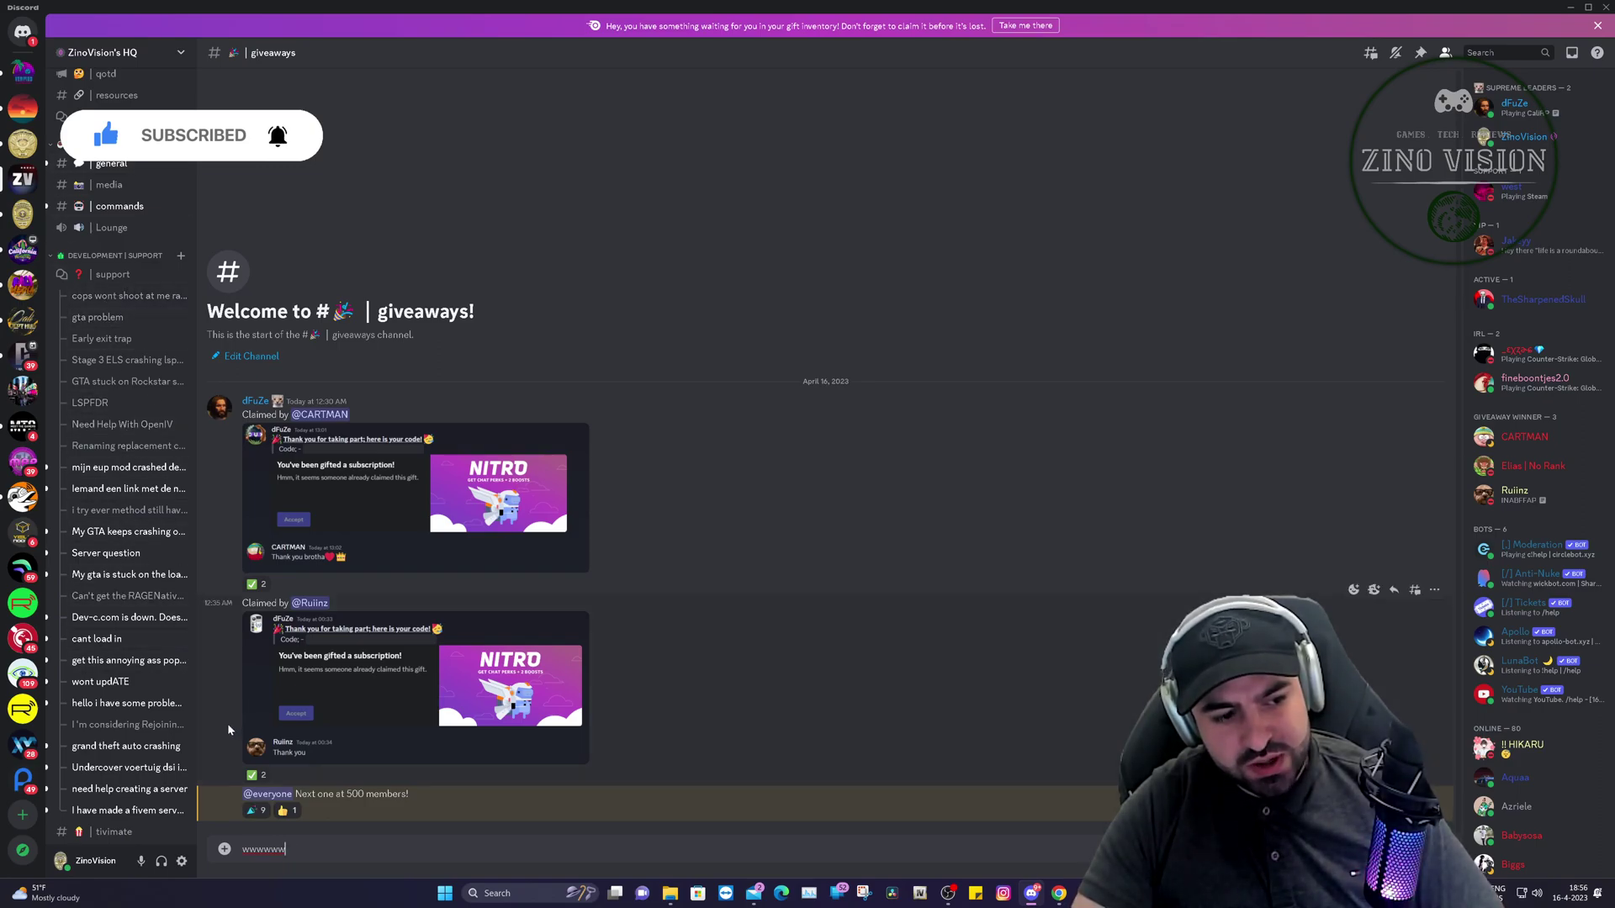
{"action": "scroll", "coordinate": [137, 504], "scroll_direction": "up", "scroll_amount": 2}
{"action": "scroll", "coordinate": [137, 474], "scroll_direction": "down", "scroll_amount": 6}
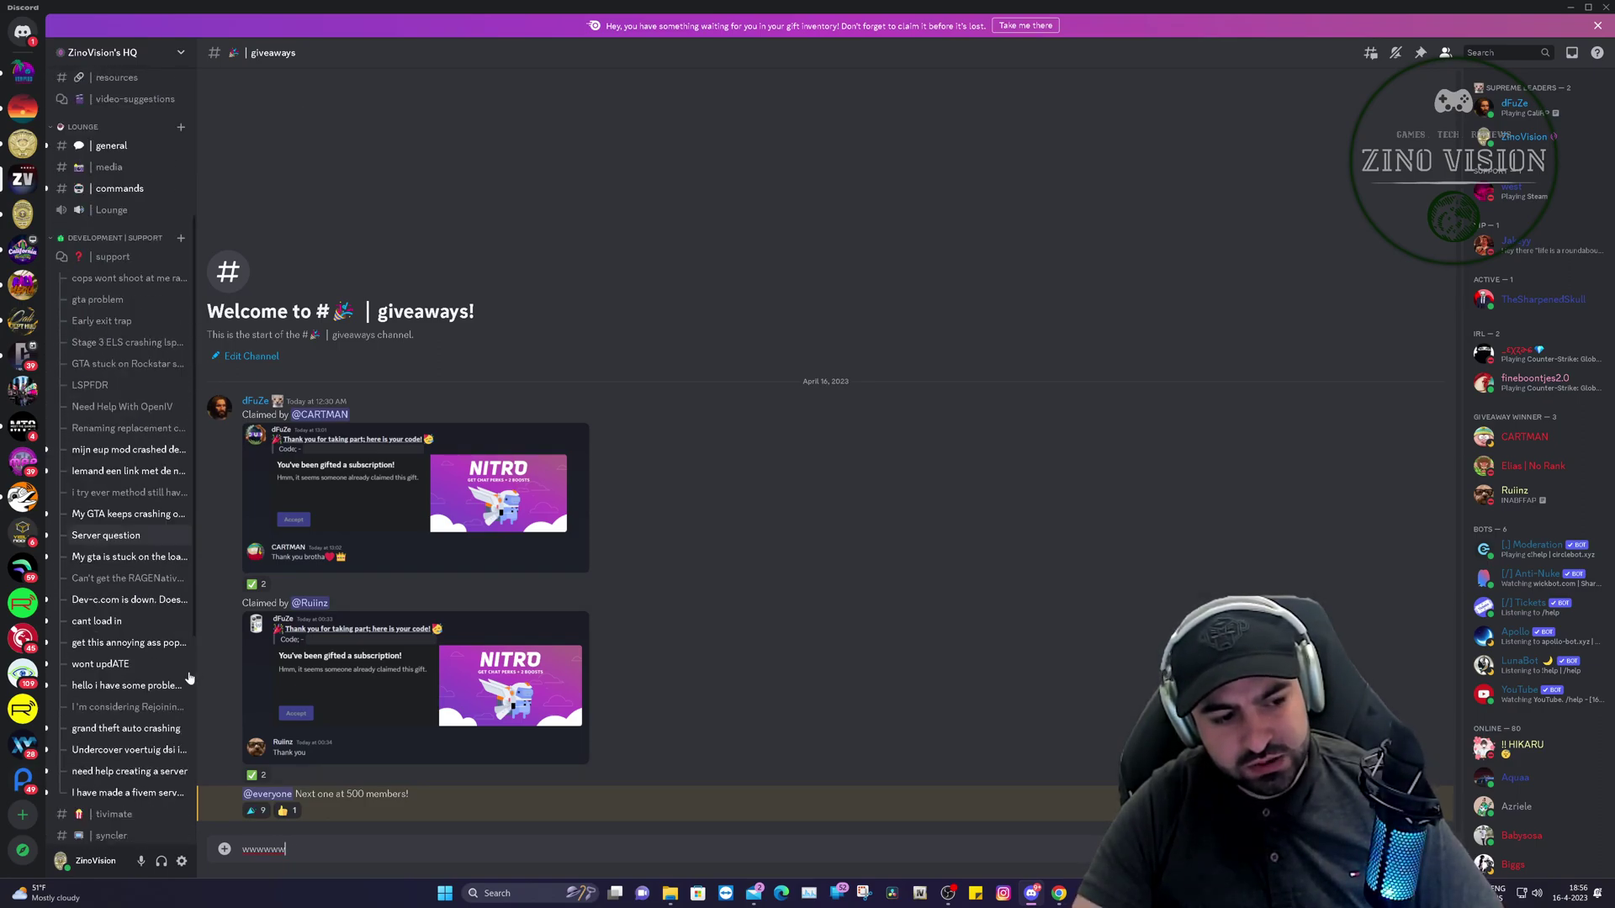
{"action": "scroll", "coordinate": [79, 694], "scroll_direction": "up", "scroll_amount": 10}
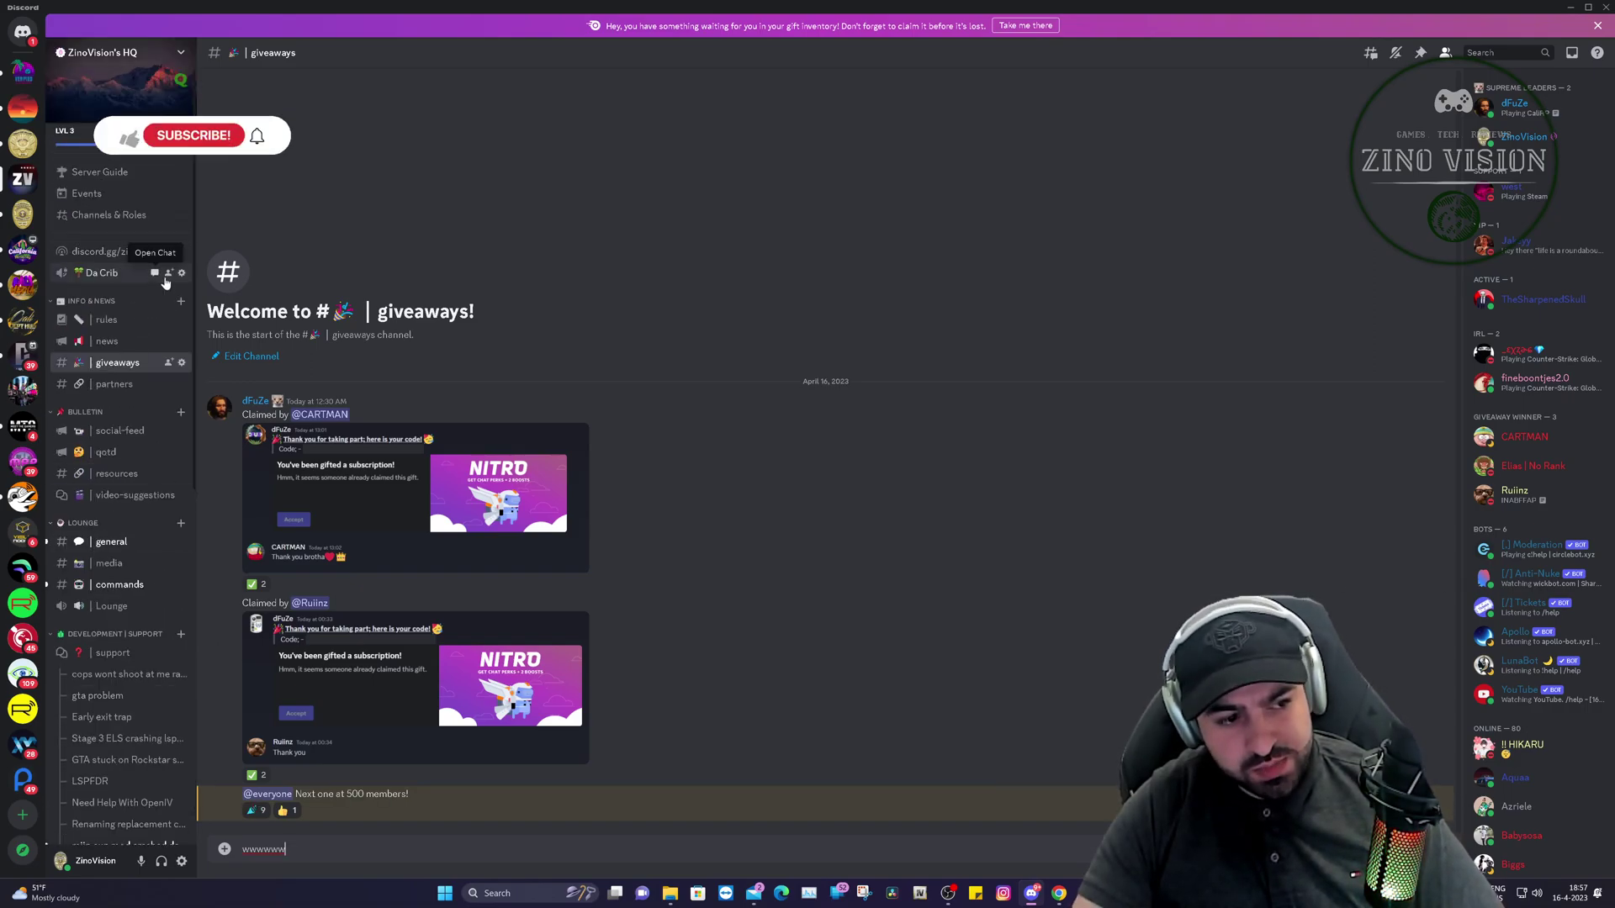
- Return to the resources channel holding the OpenIV alternative download link
{"action": "left_click", "coordinate": [118, 473]}
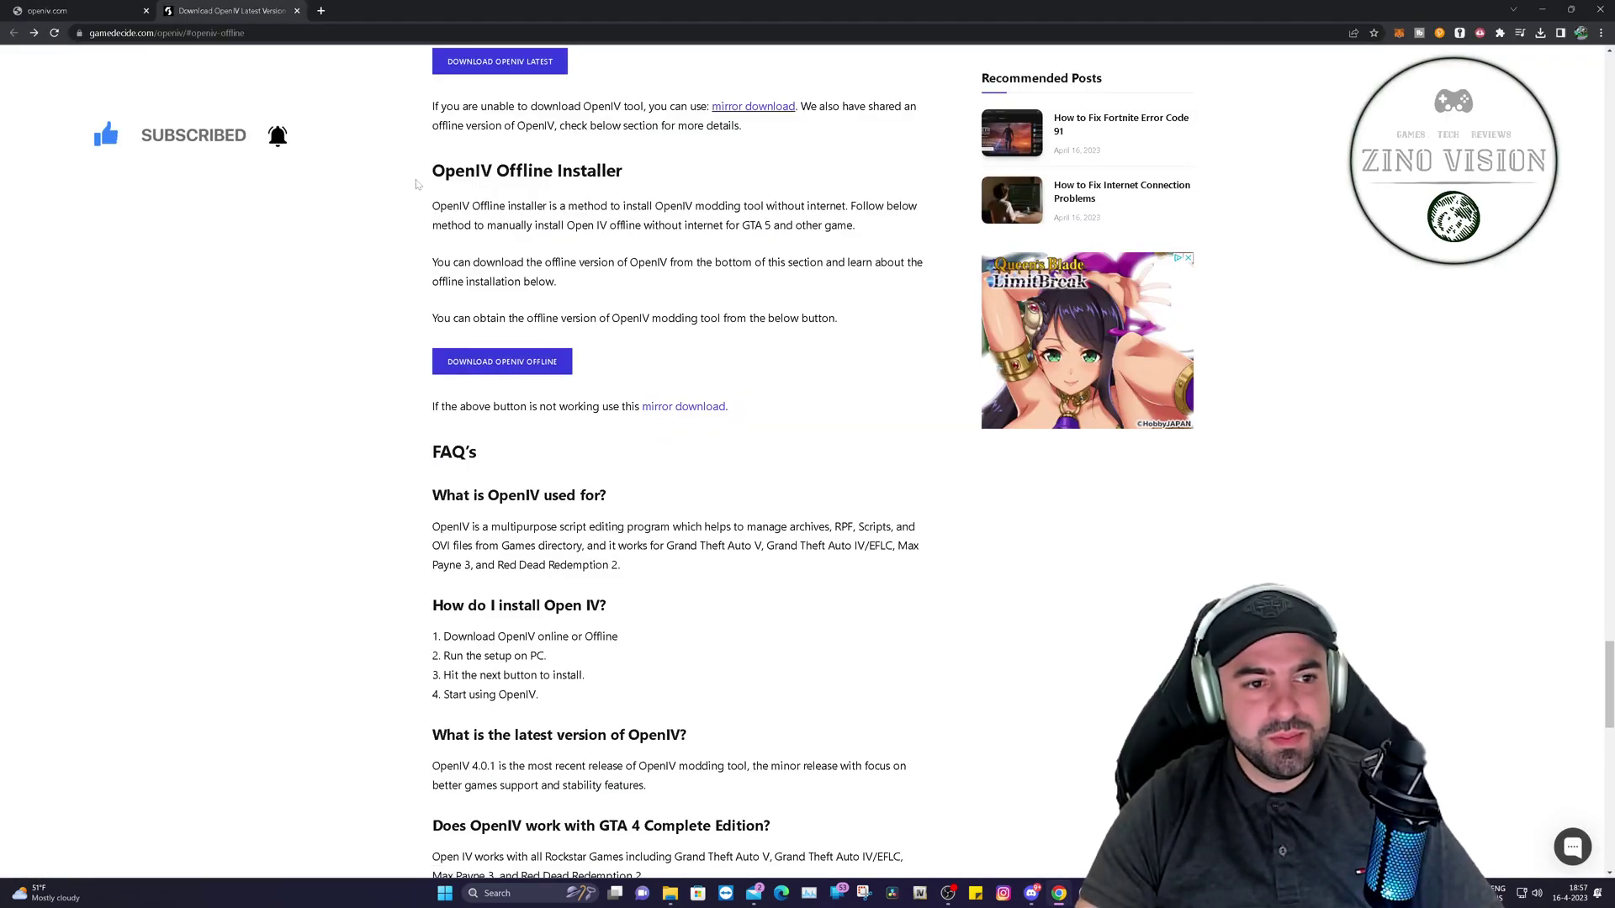
- Open the OpenIV offline installer page and download the 29.55MB OpenIVSetup.rar archive
{"action": "left_click", "coordinate": [503, 362]}
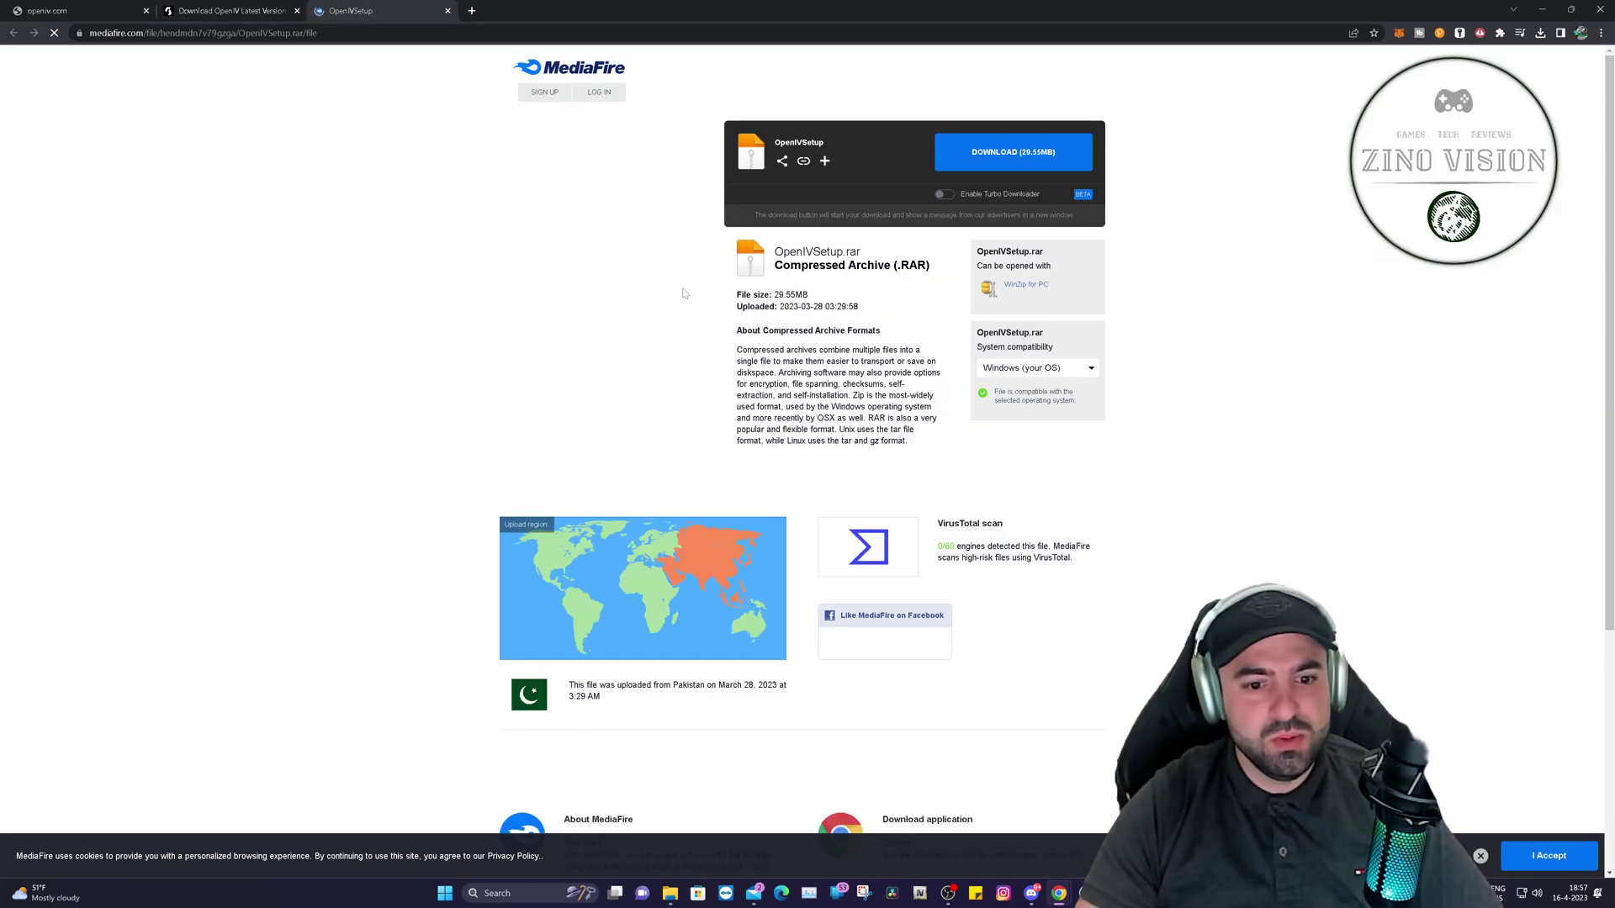
{"action": "left_click", "coordinate": [1010, 151]}
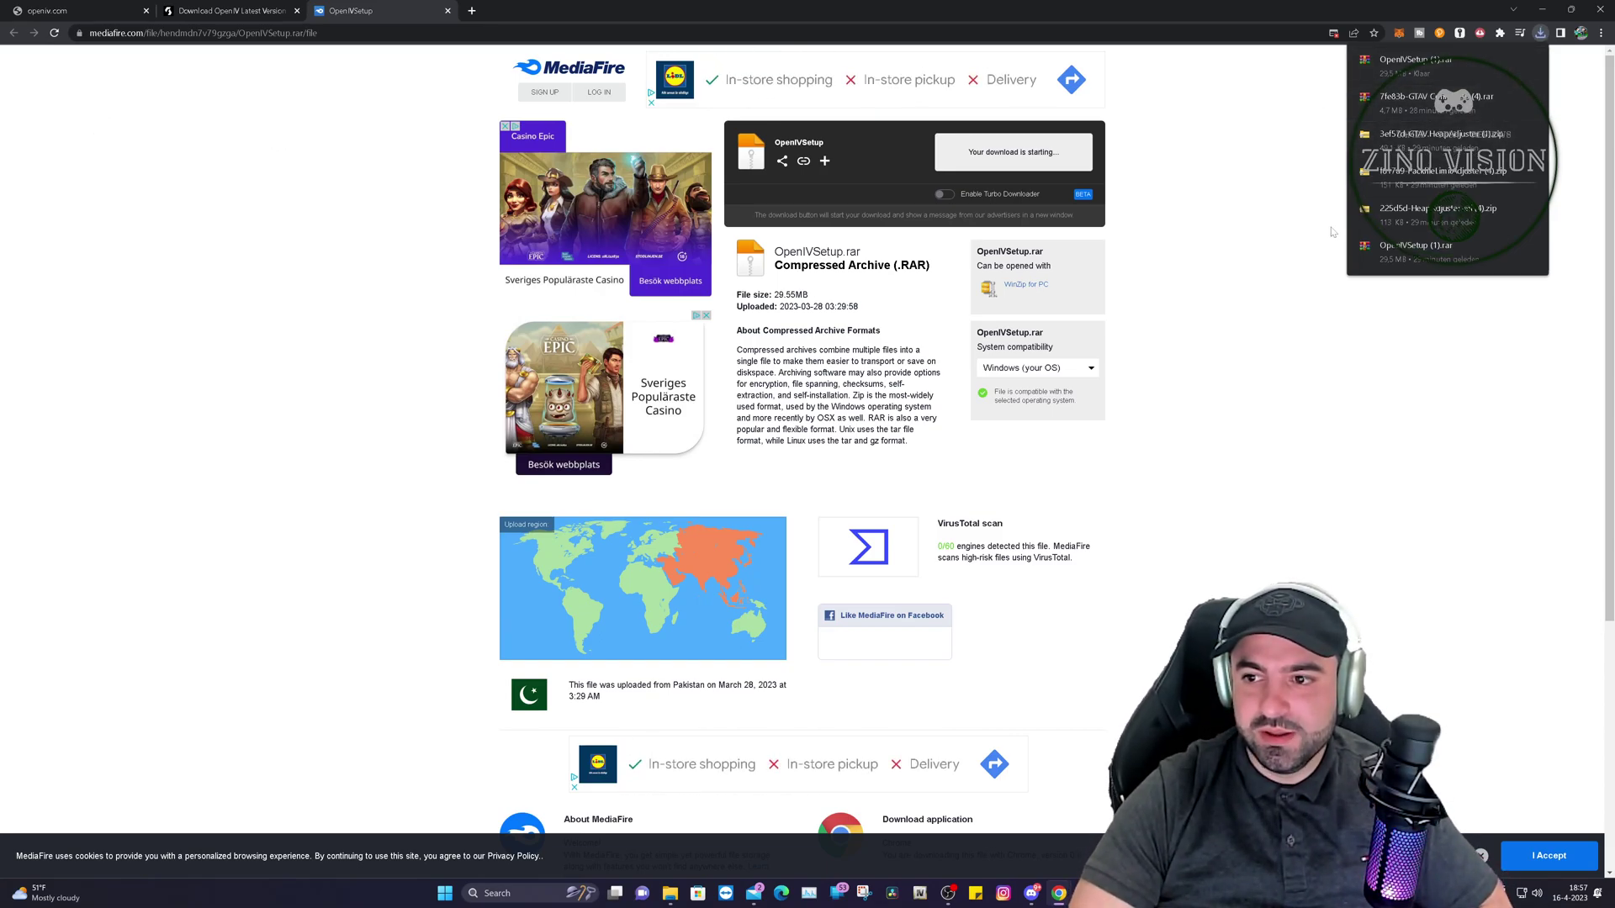
- Extract OpenIVSetup (1).rar to its own folder with WinRAR and run OpenIVSetup.exe from it
{"action": "left_click", "coordinate": [1526, 65]}
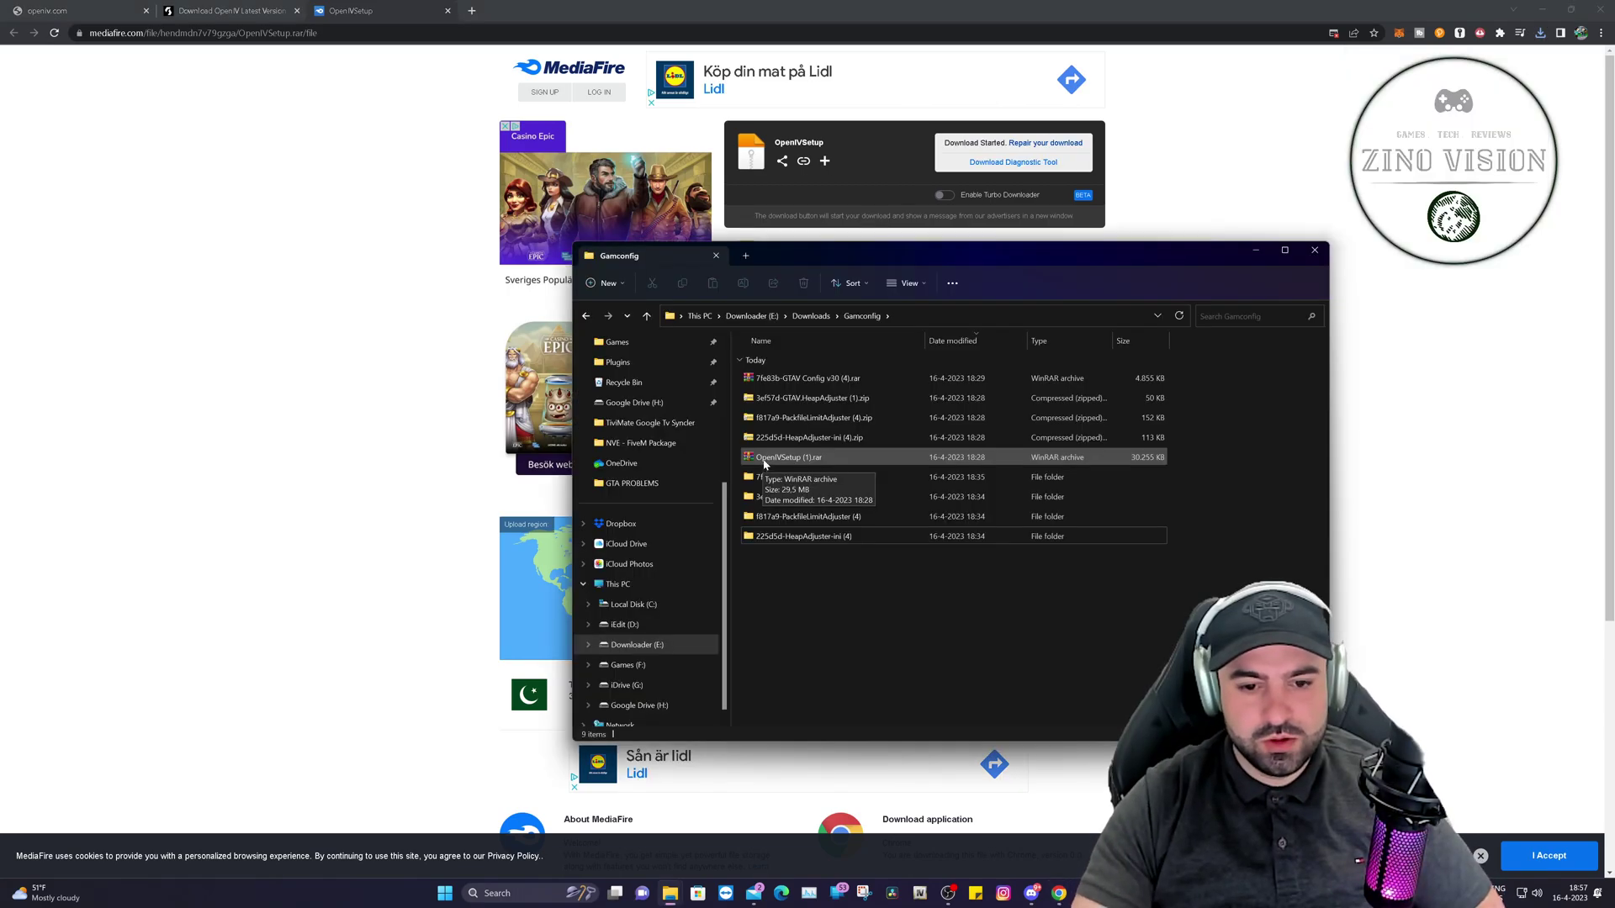
{"action": "right_click", "coordinate": [767, 463]}
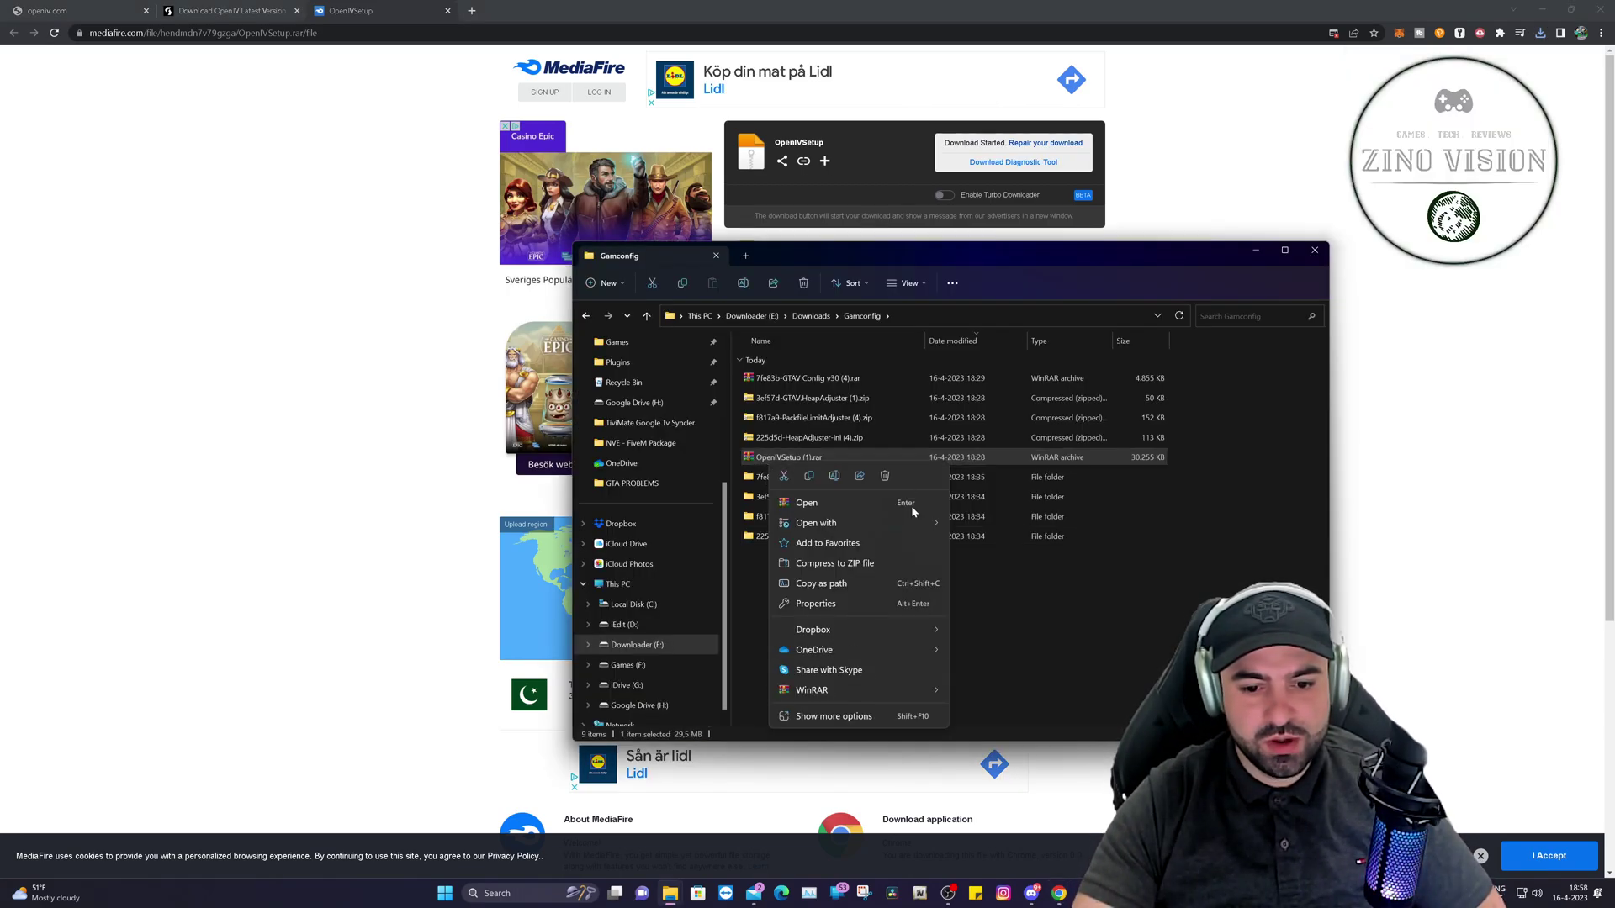
{"action": "mouse_move", "coordinate": [875, 689]}
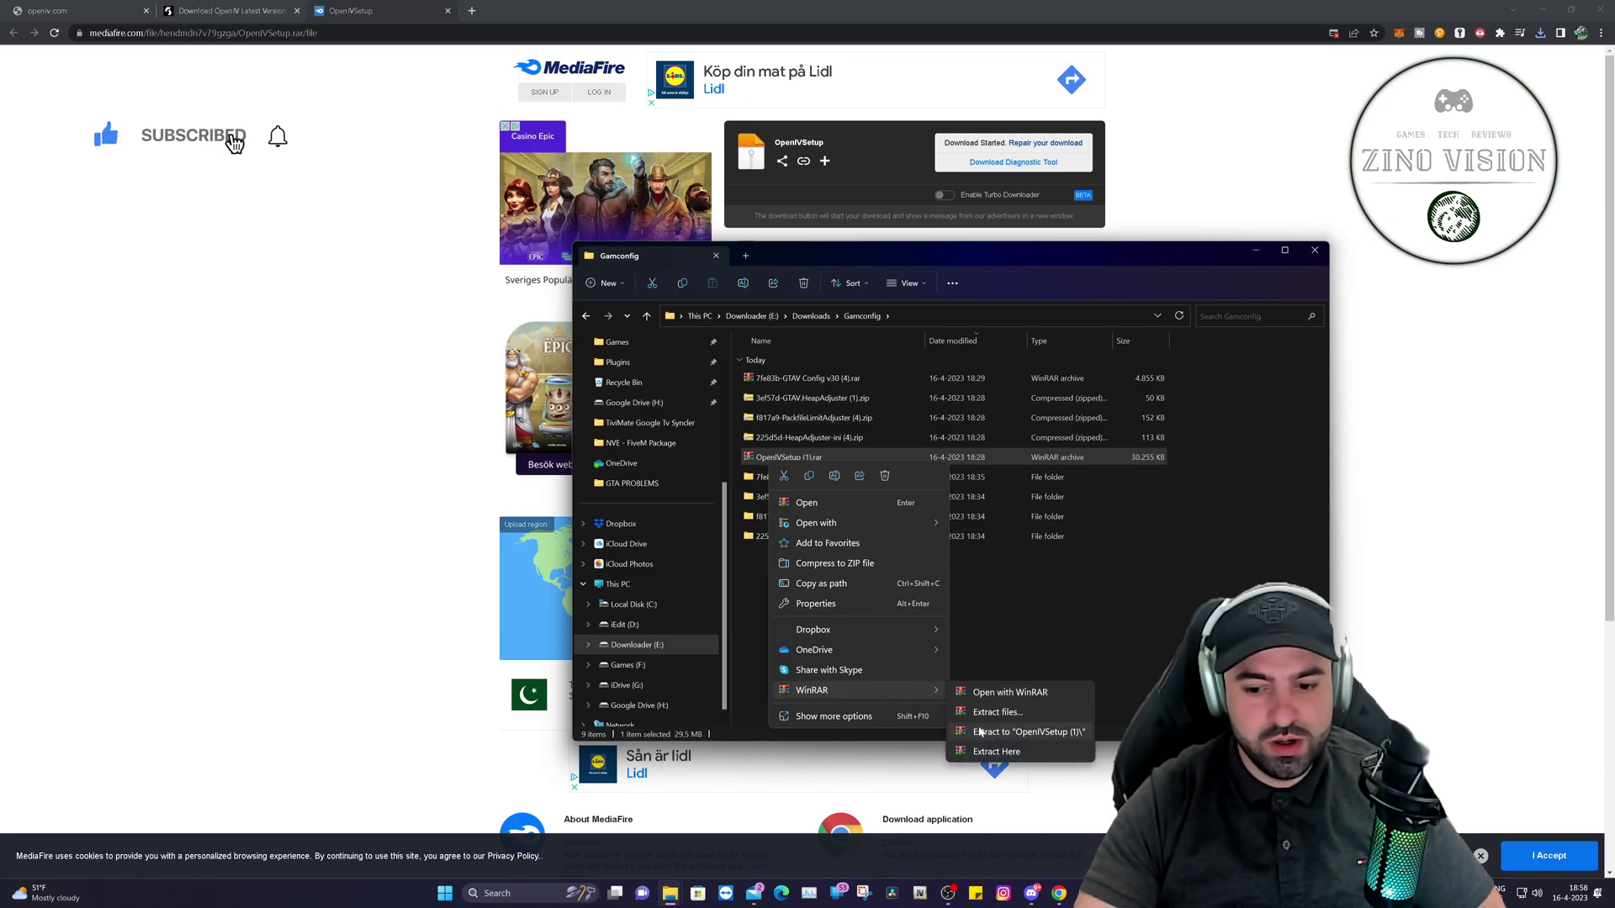
{"action": "left_click", "coordinate": [1005, 731]}
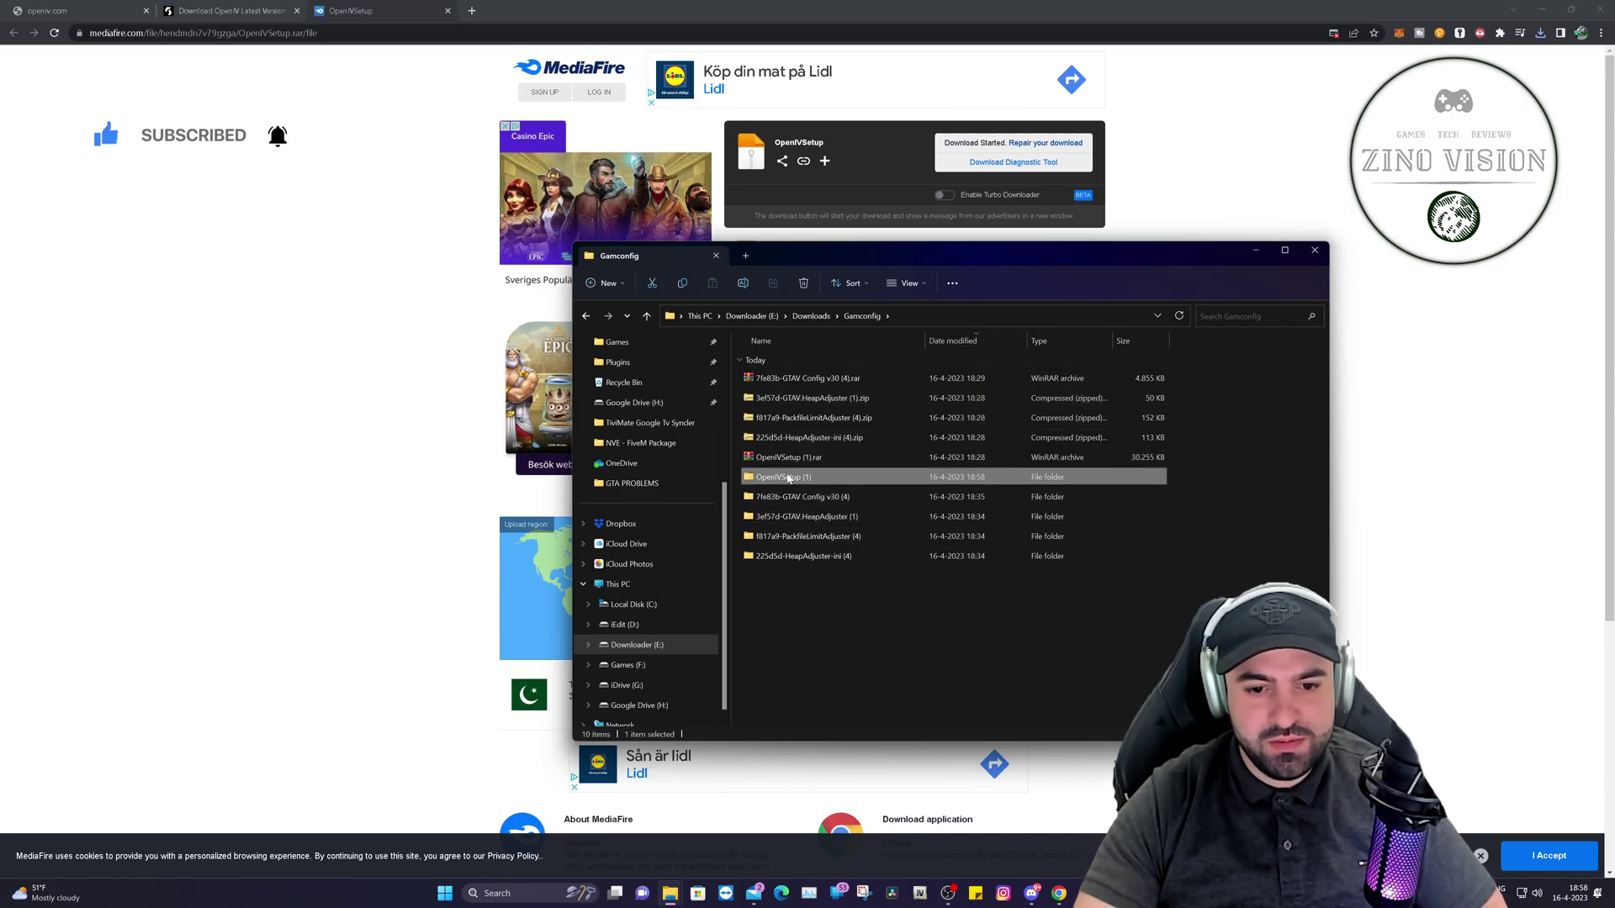
{"action": "double_click", "coordinate": [788, 477]}
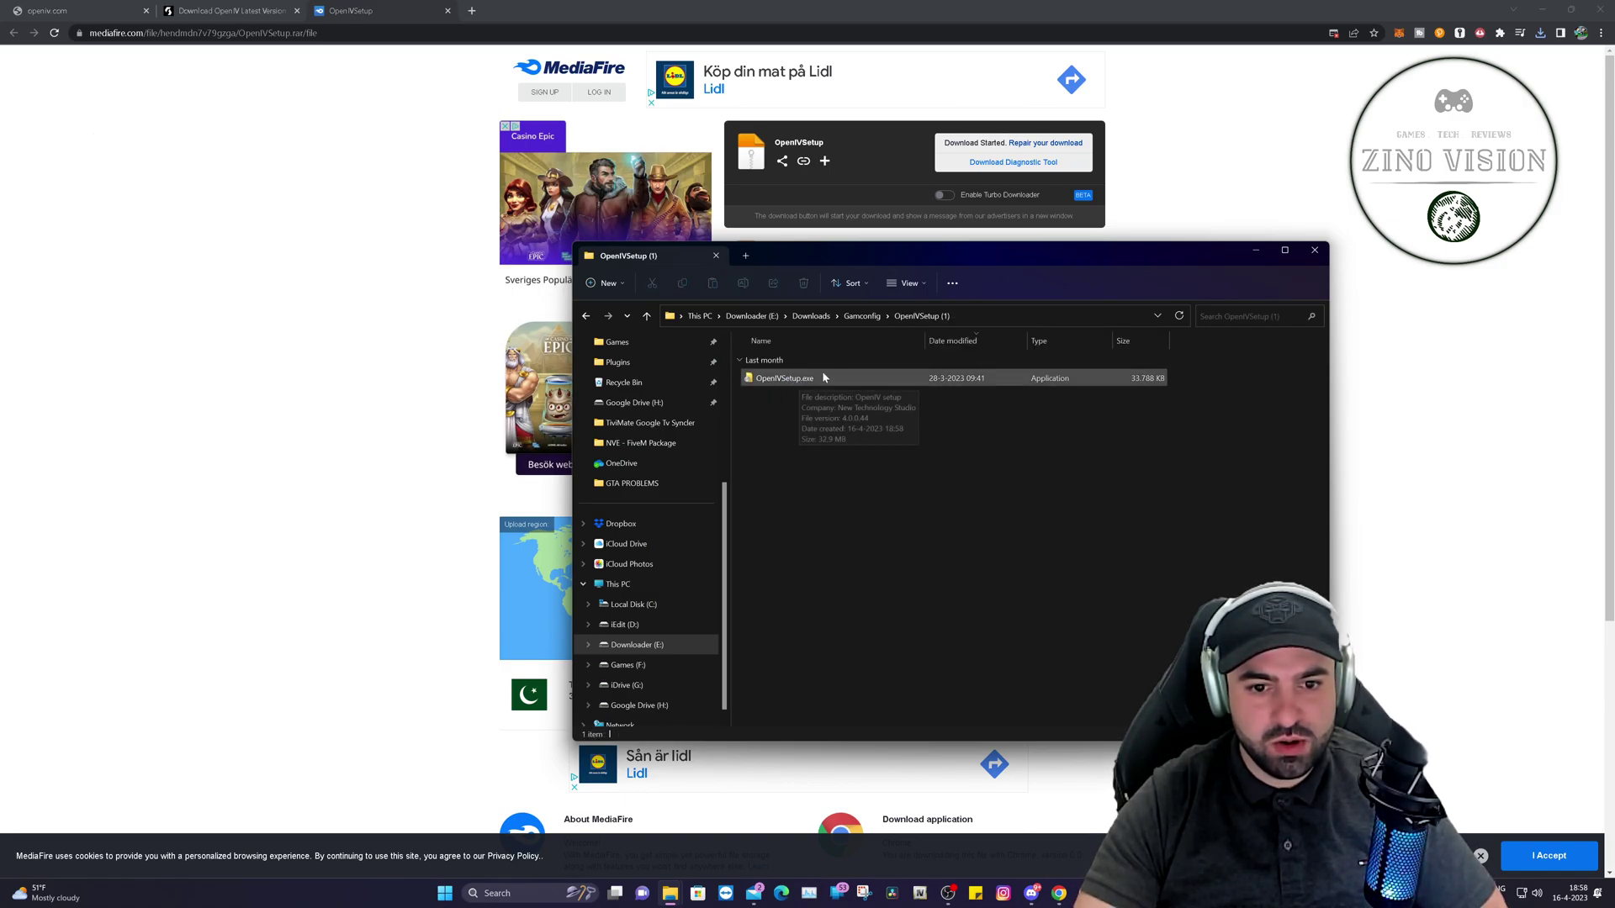
{"action": "double_click", "coordinate": [829, 378]}
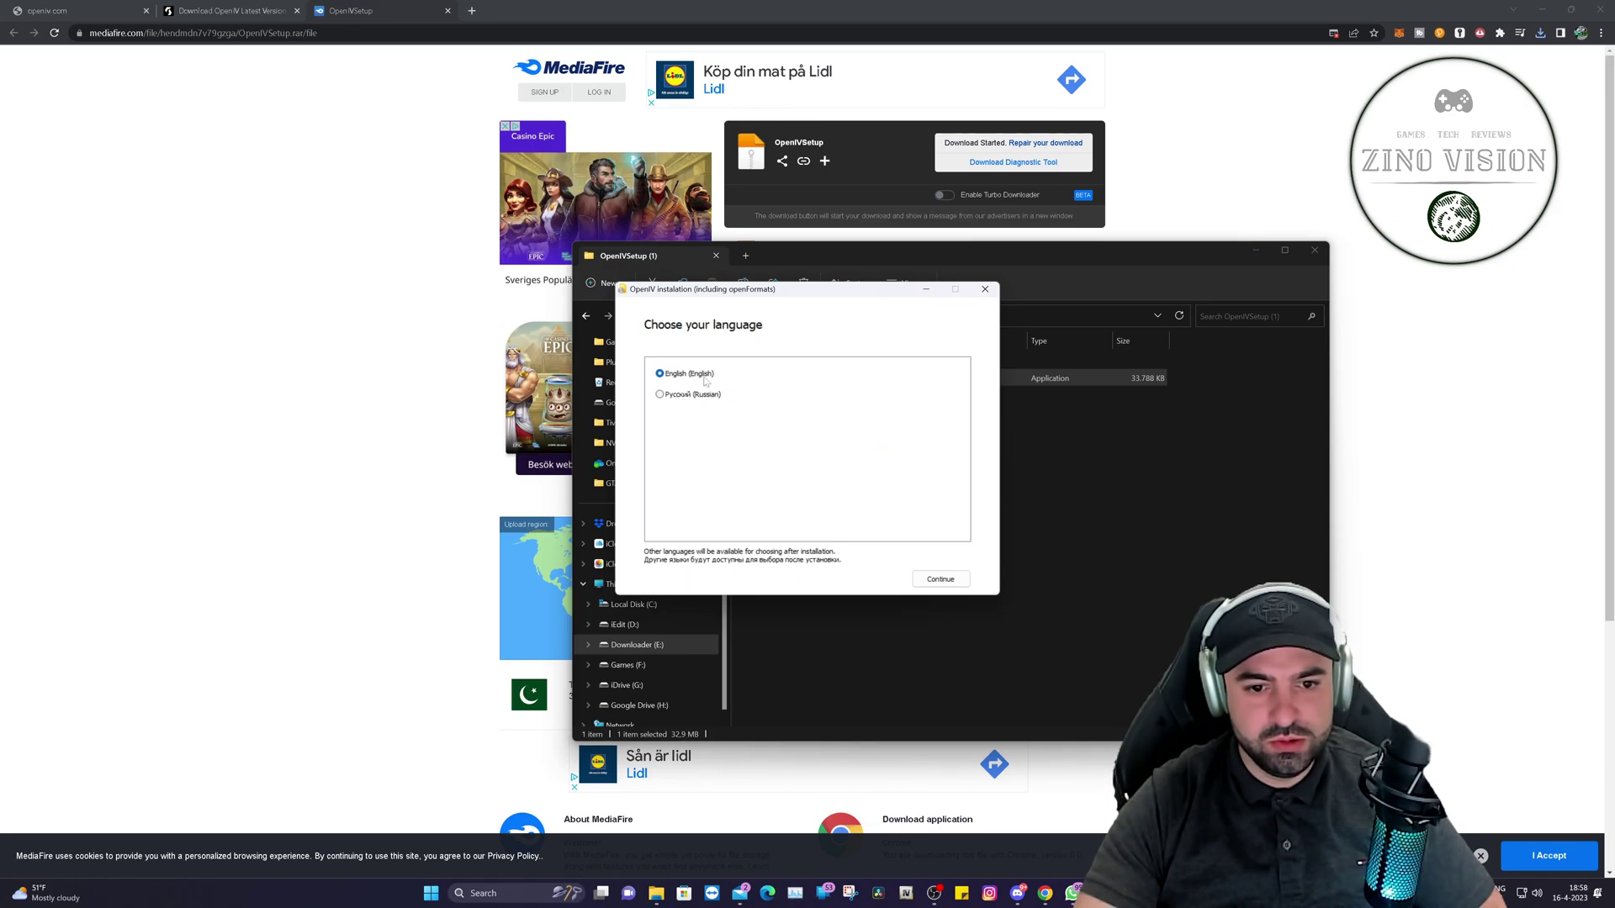
- Install OpenIV in English with the licence accepted, close the completion notice, minimize Explorer
{"action": "left_click", "coordinate": [938, 581]}
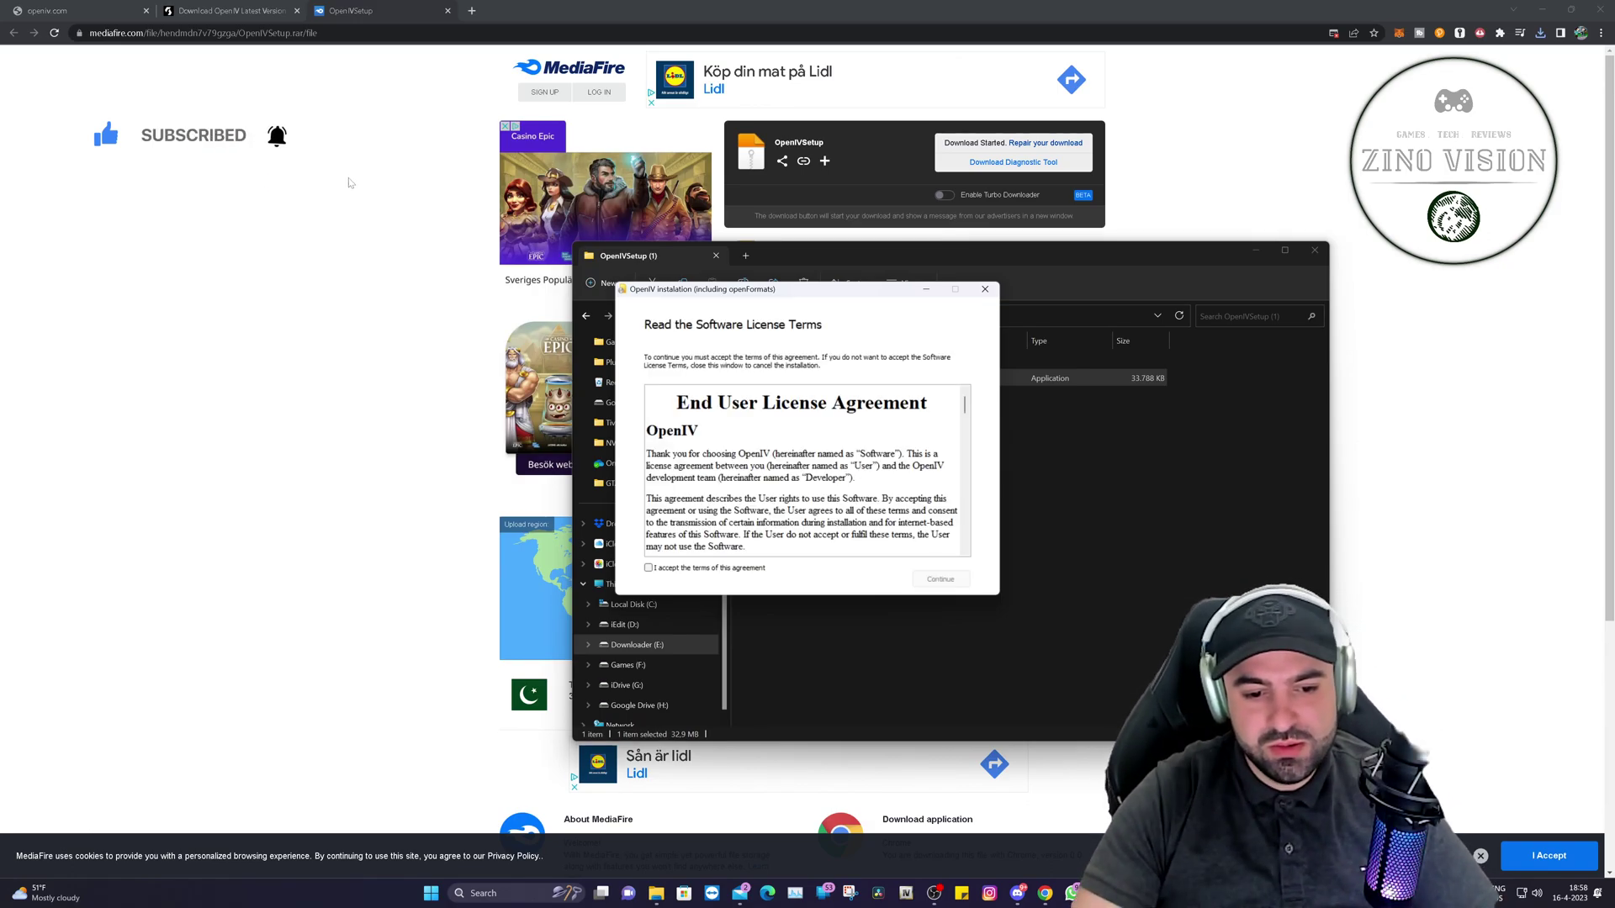
{"action": "left_click", "coordinate": [720, 569]}
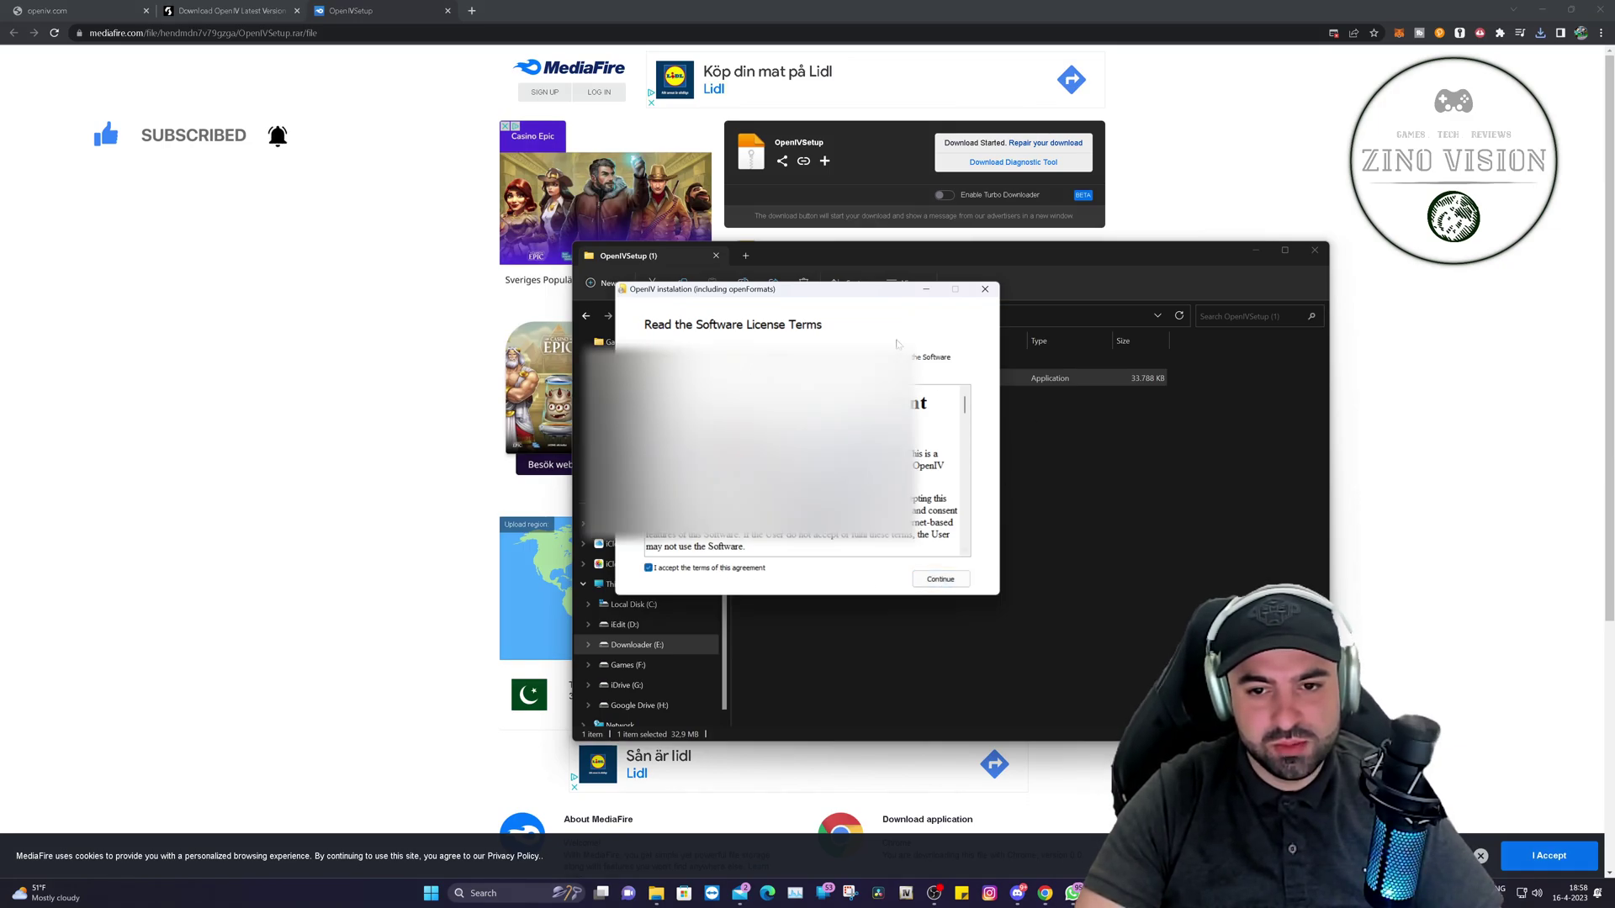
{"action": "left_click_drag", "start_coordinate": [1041, 262], "coordinate": [593, 207]}
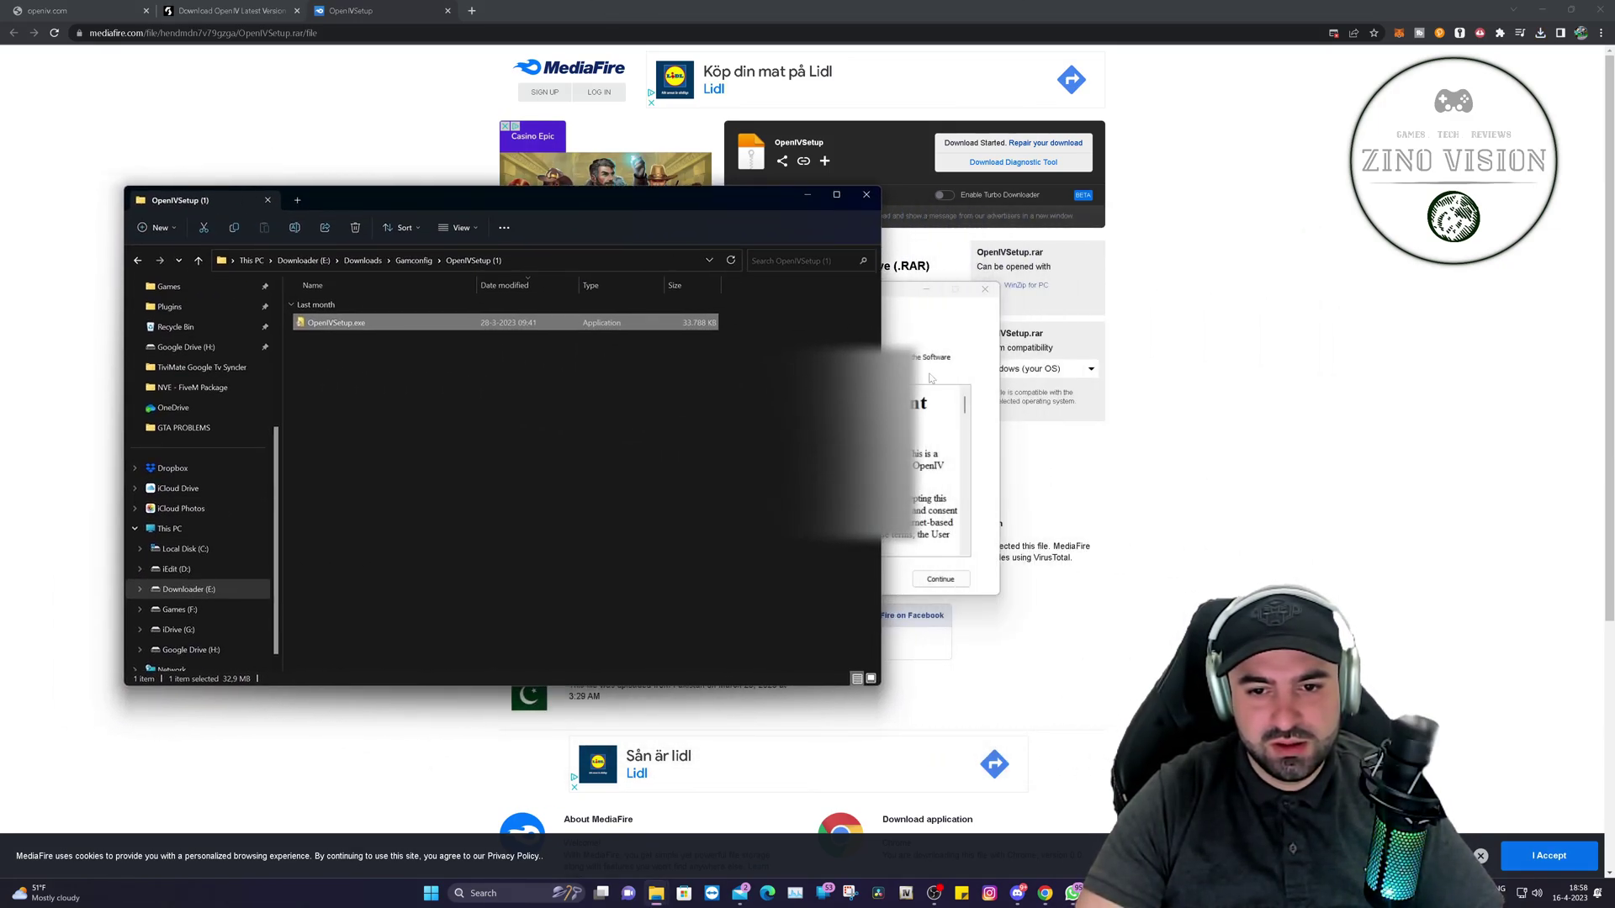
{"action": "left_click", "coordinate": [939, 586]}
{"action": "left_click", "coordinate": [477, 405]}
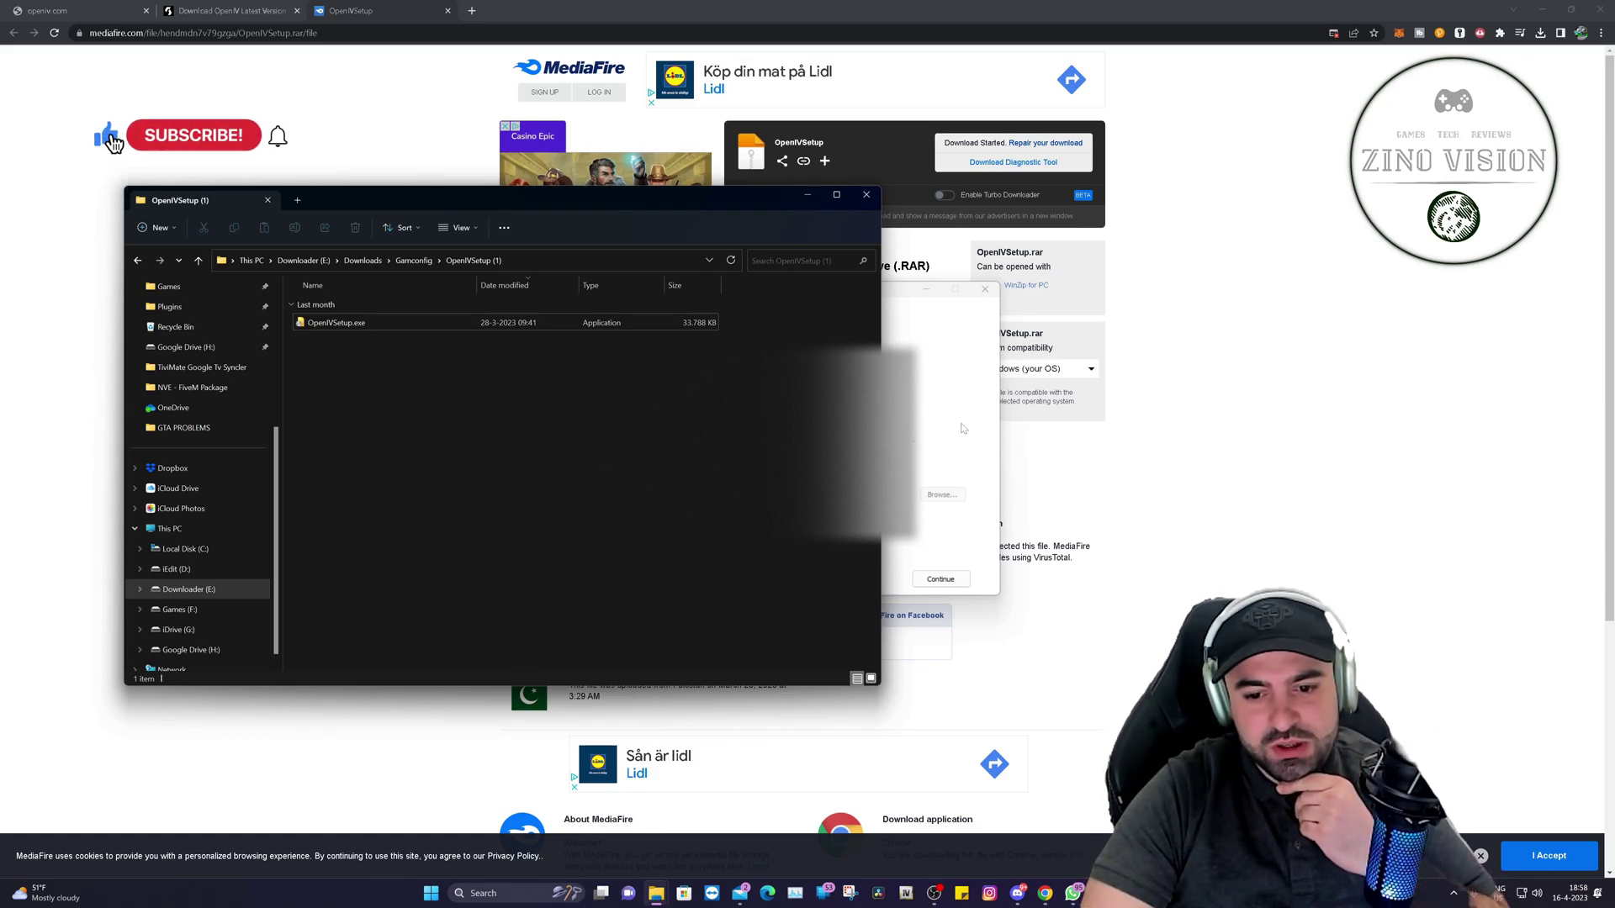
{"action": "left_click", "coordinate": [946, 587]}
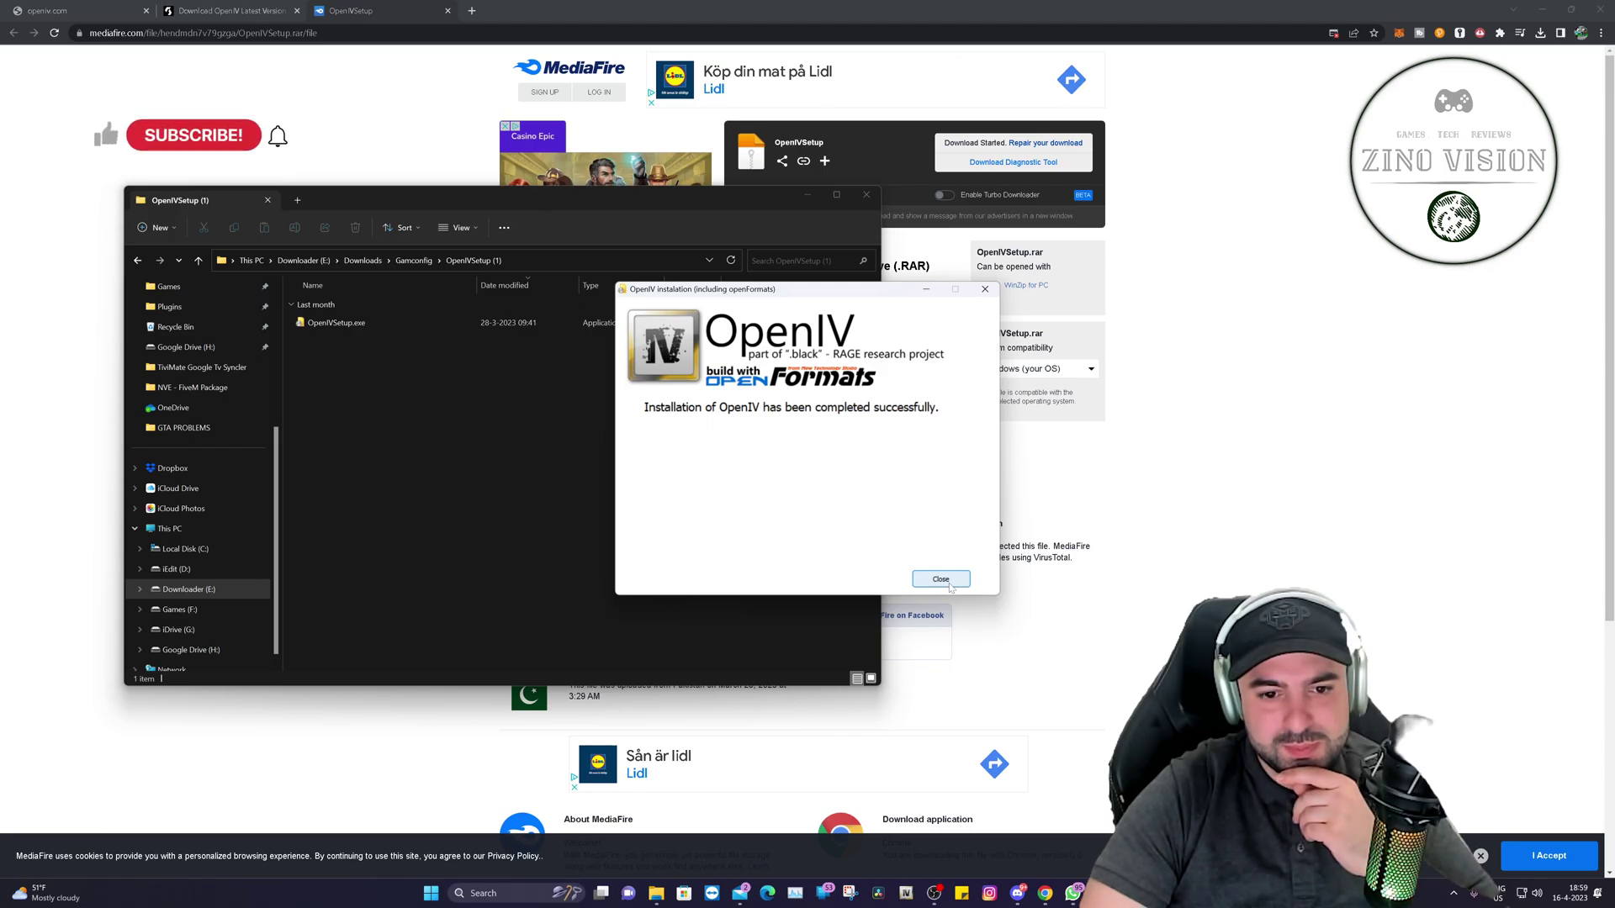
{"action": "left_click", "coordinate": [948, 583]}
{"action": "left_click", "coordinate": [802, 201]}
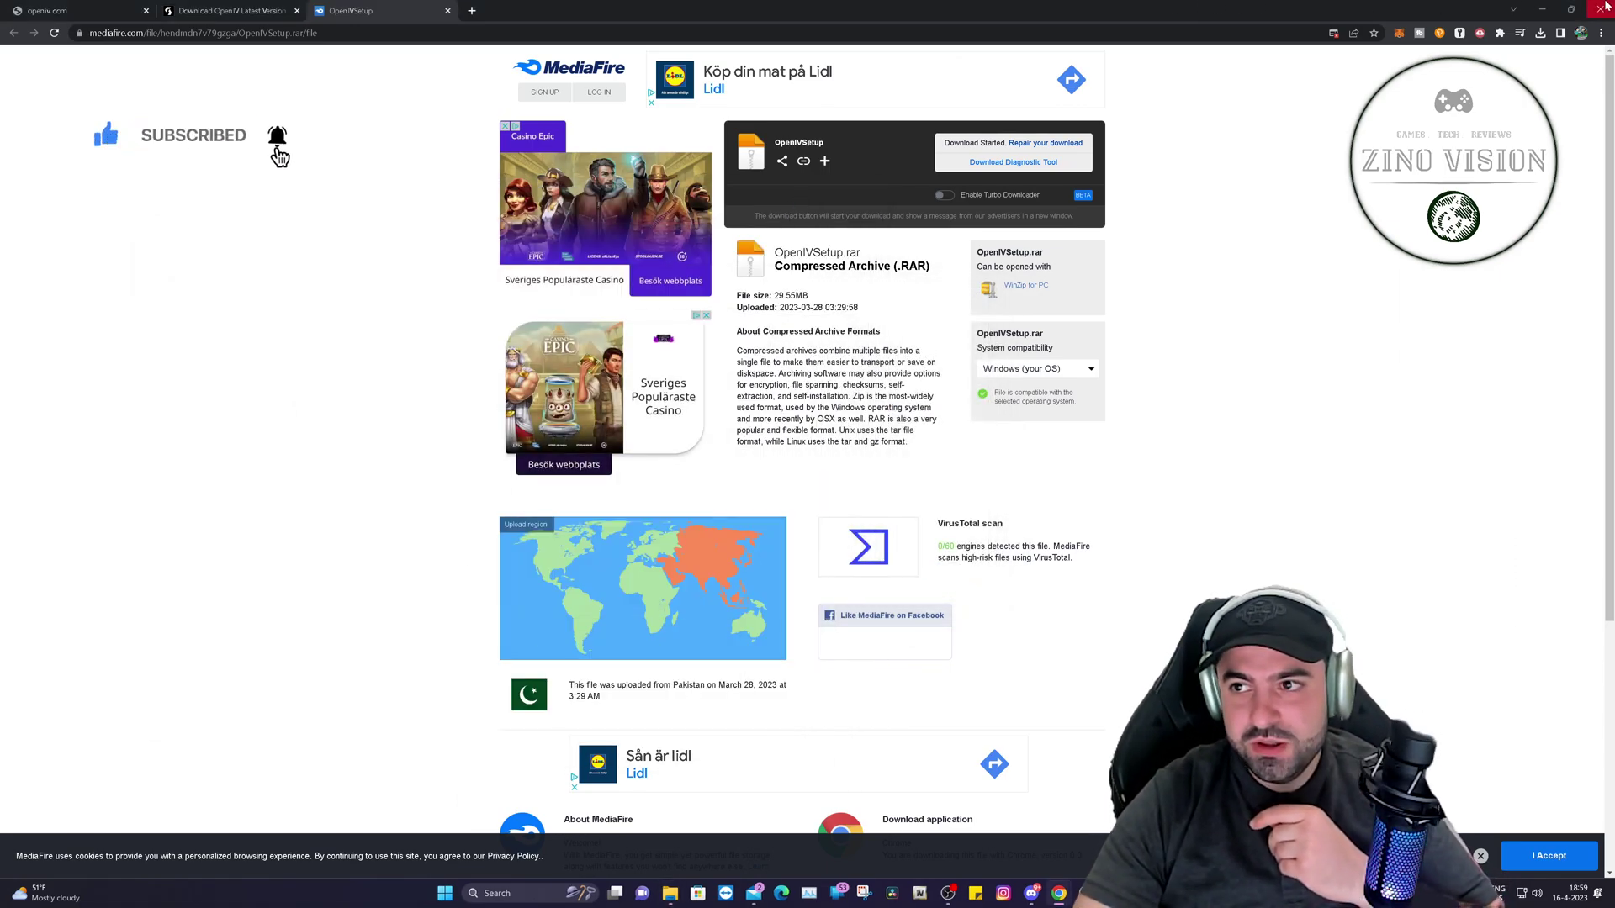
- Clear away the browser windows, search 'openiv' in Start, and run OpenIV as administrator
{"action": "left_click", "coordinate": [1537, 8]}
{"action": "left_click", "coordinate": [1595, 9]}
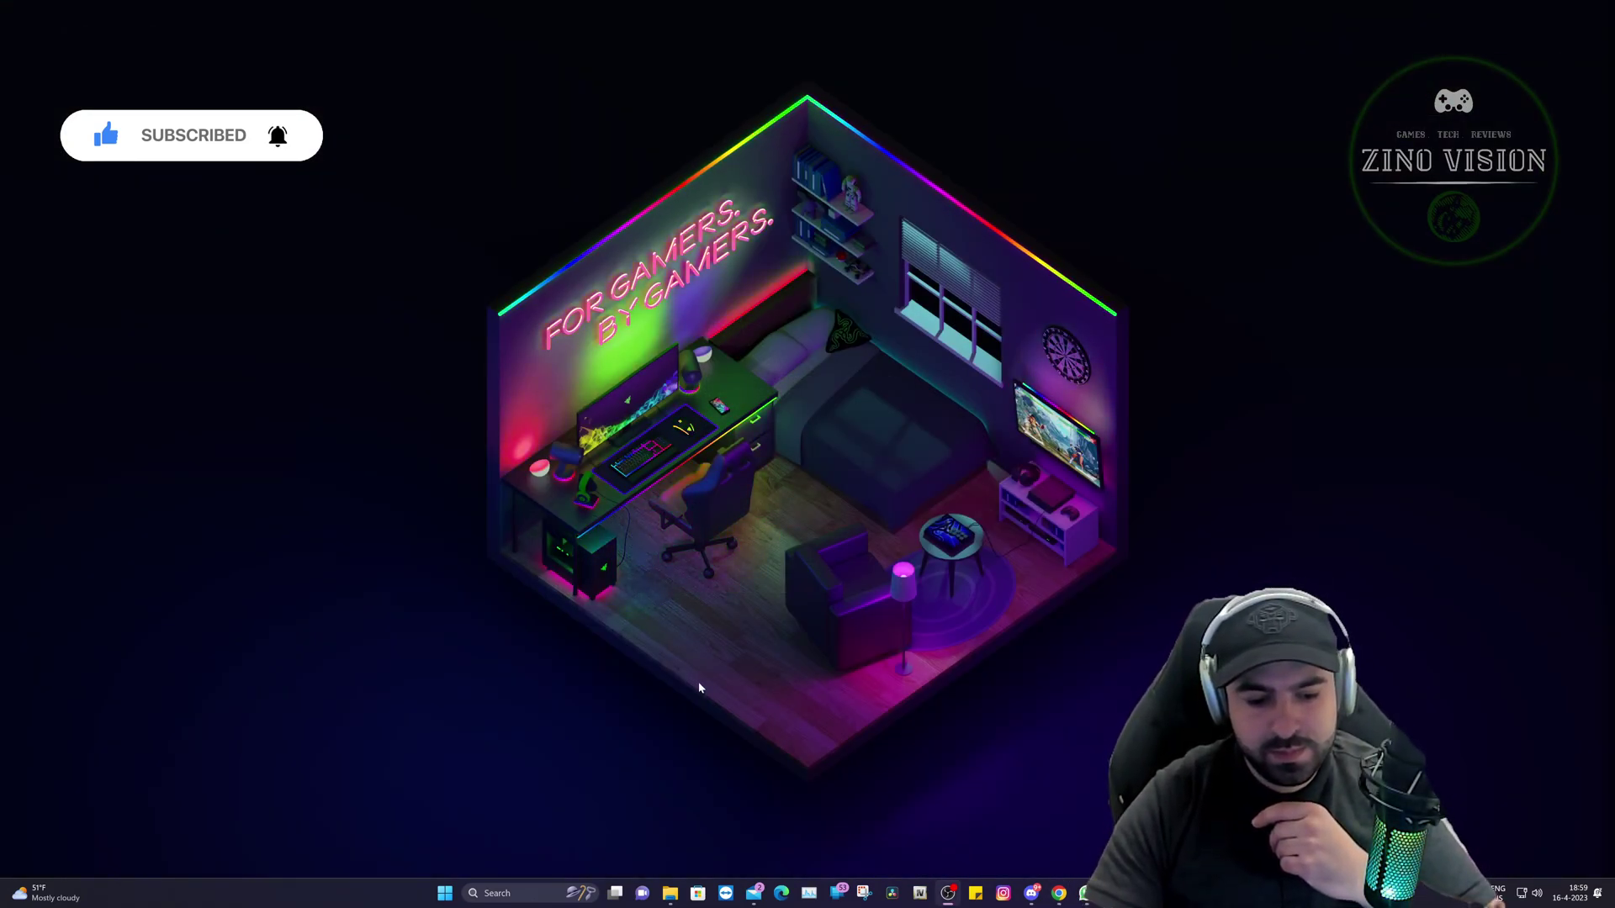
{"action": "key", "text": "super"}
{"action": "type", "text": "openiv"}
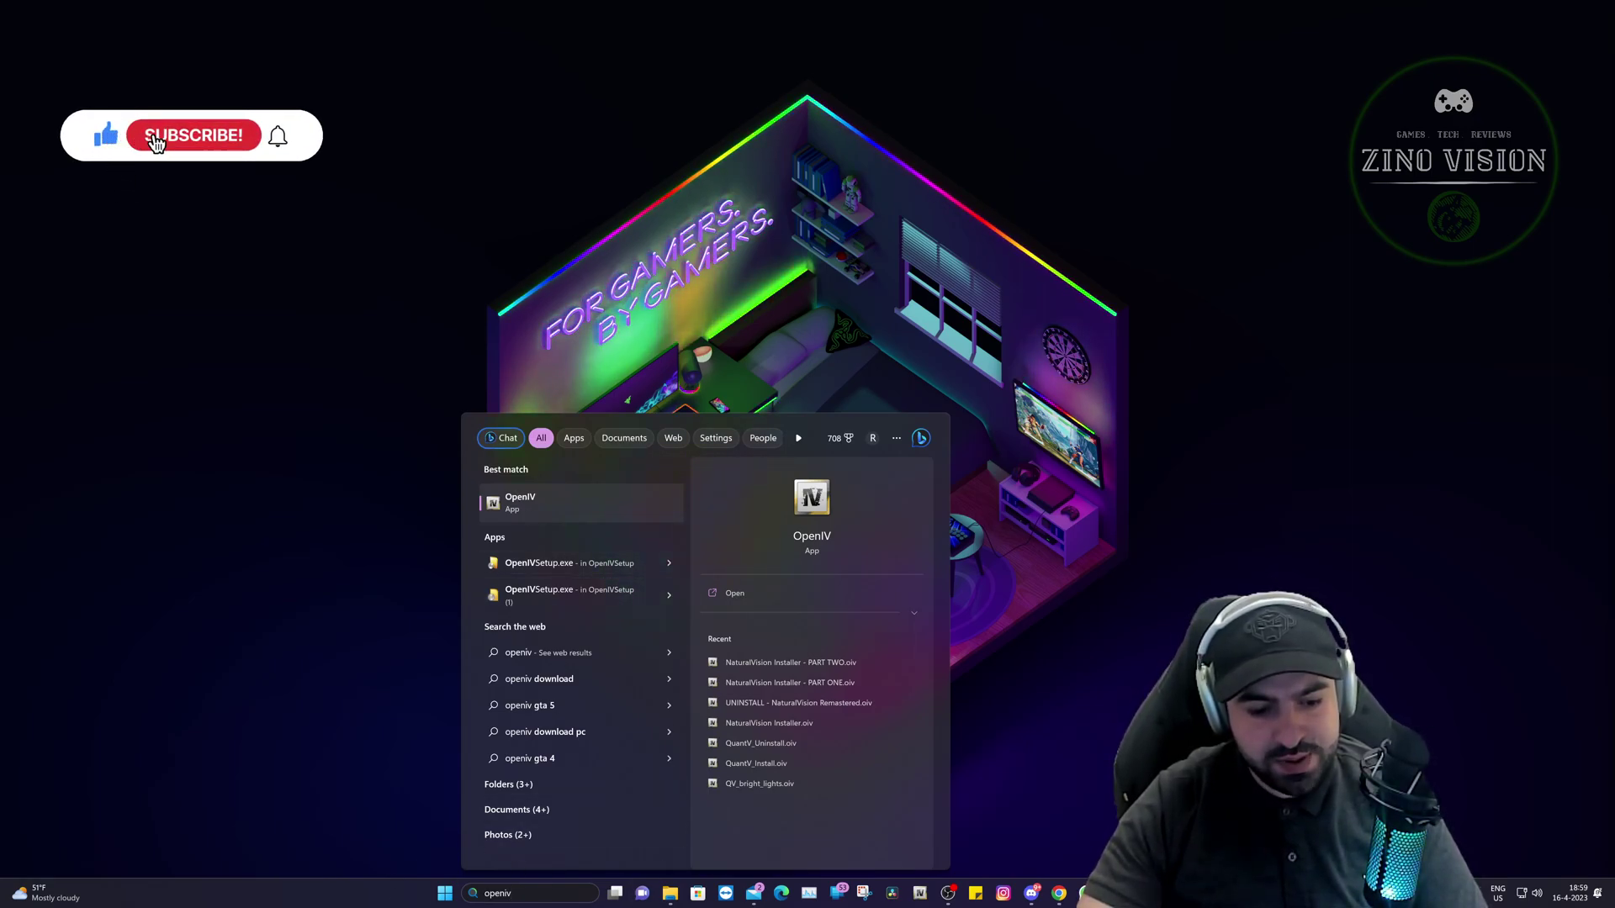
{"action": "right_click", "coordinate": [567, 500]}
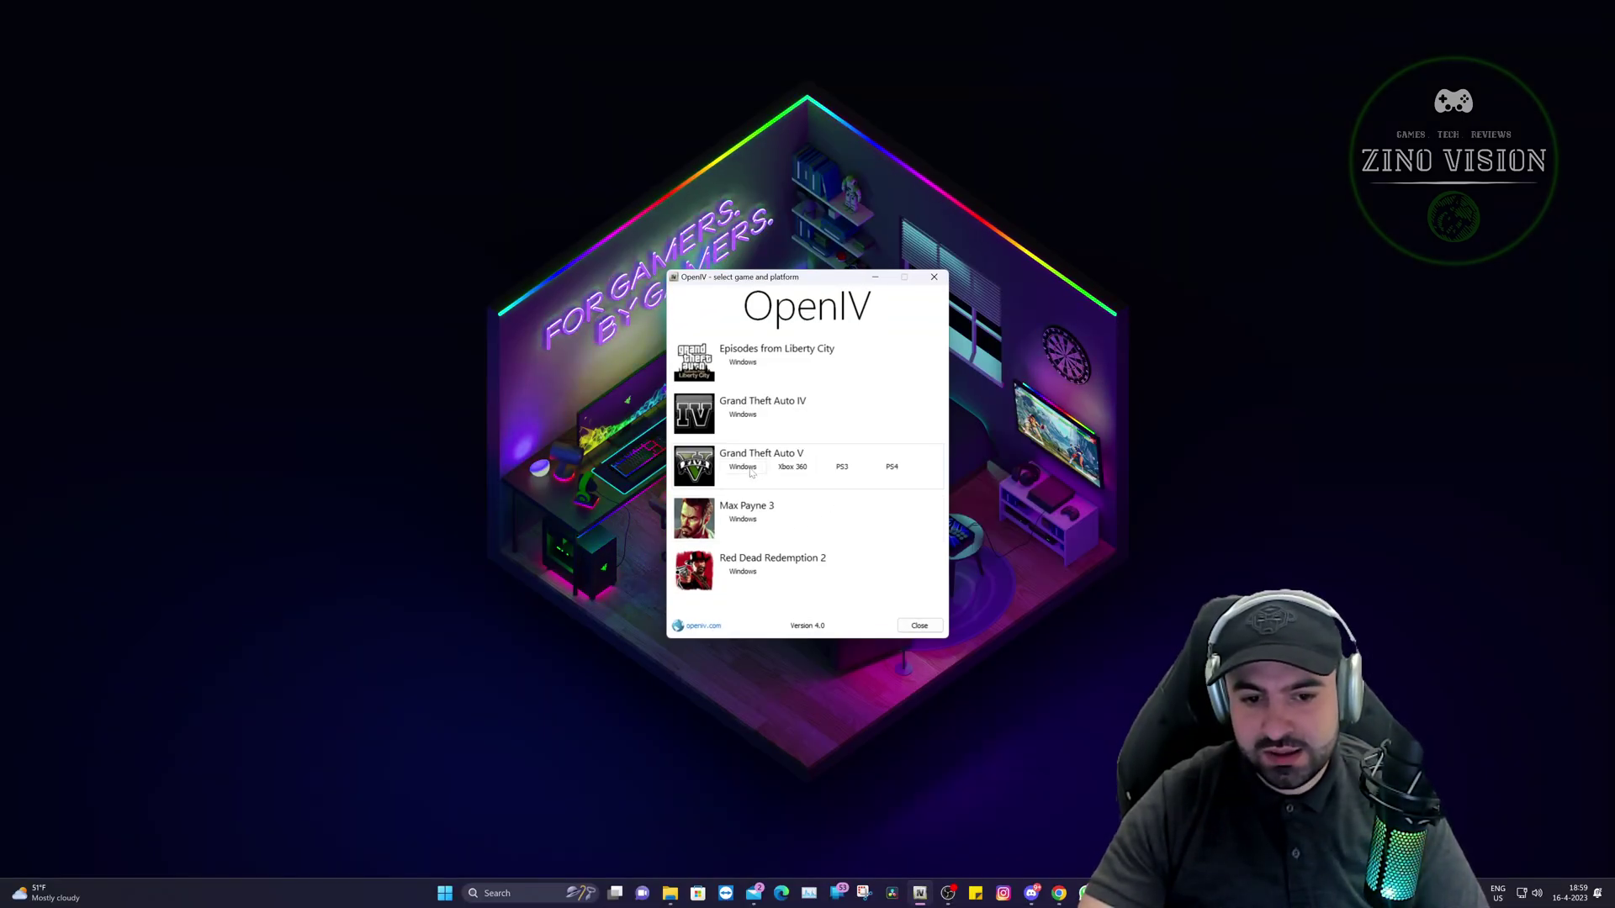
- Choose GTA V for Windows with folder F:\Games\Grand Theft Auto V\ and continue past Backups
{"action": "left_click", "coordinate": [742, 468]}
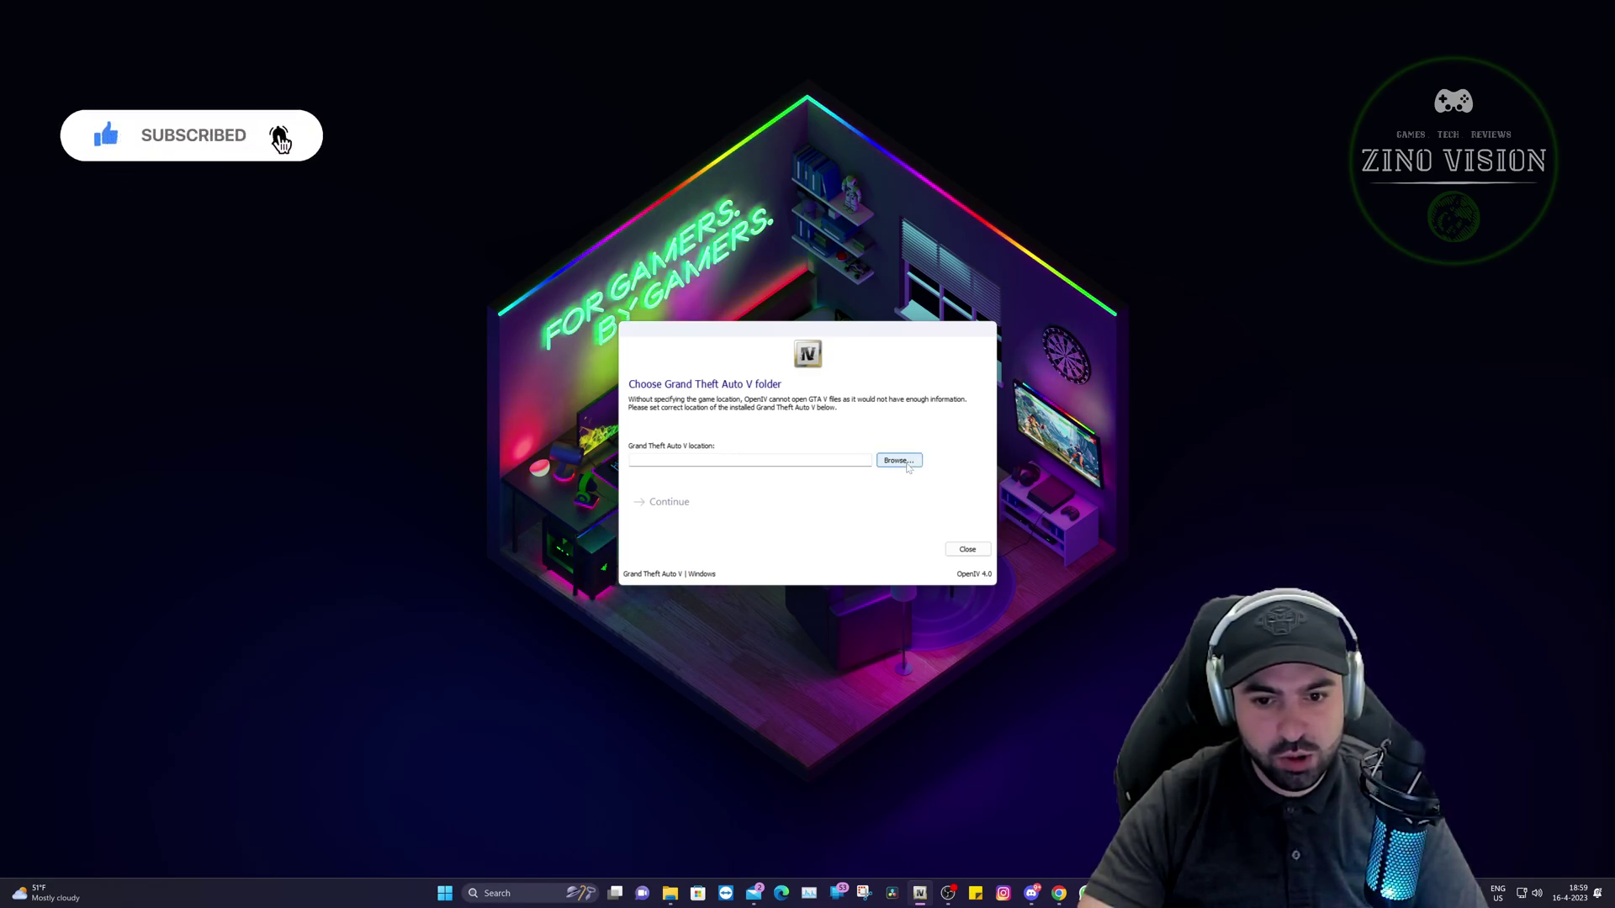
{"action": "left_click", "coordinate": [899, 461]}
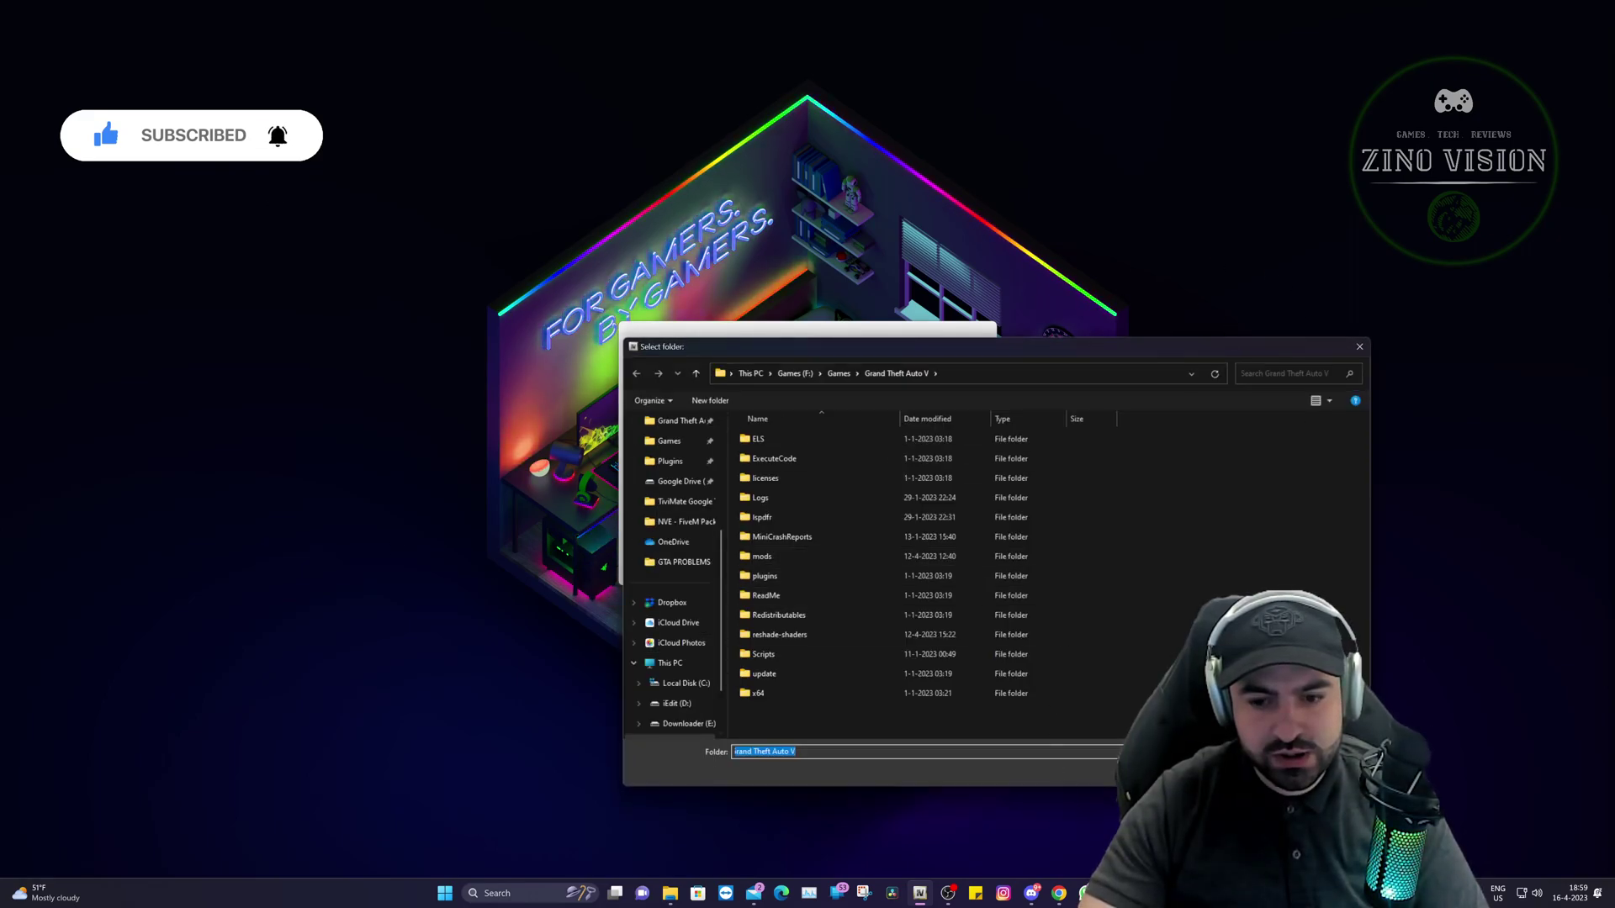
{"action": "key", "text": "Return"}
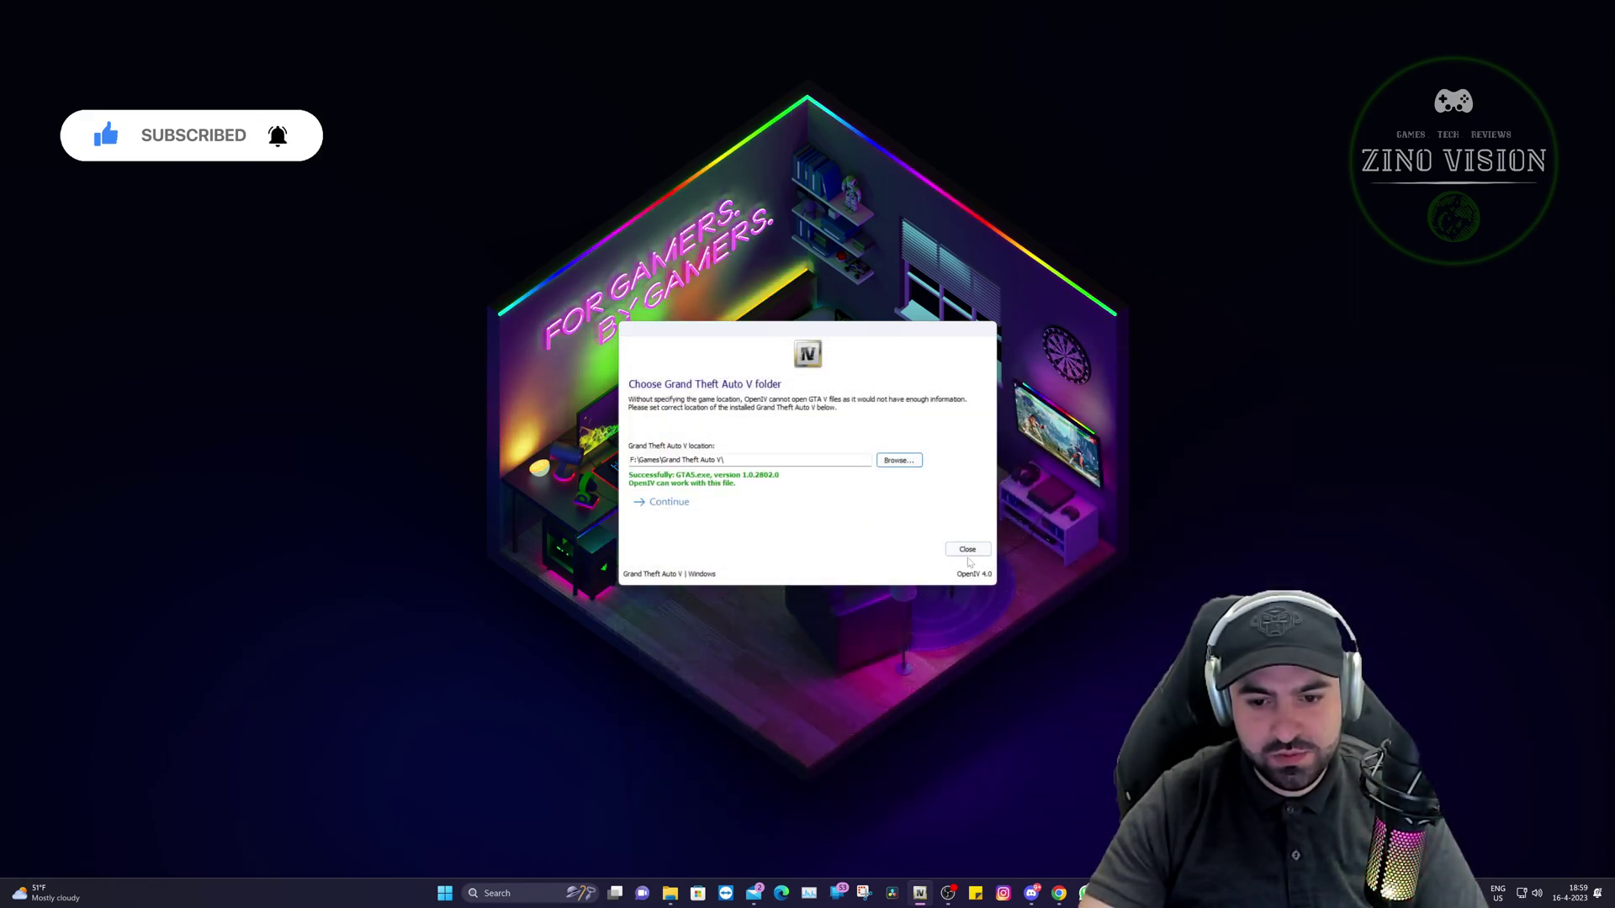
{"action": "key", "text": "Return"}
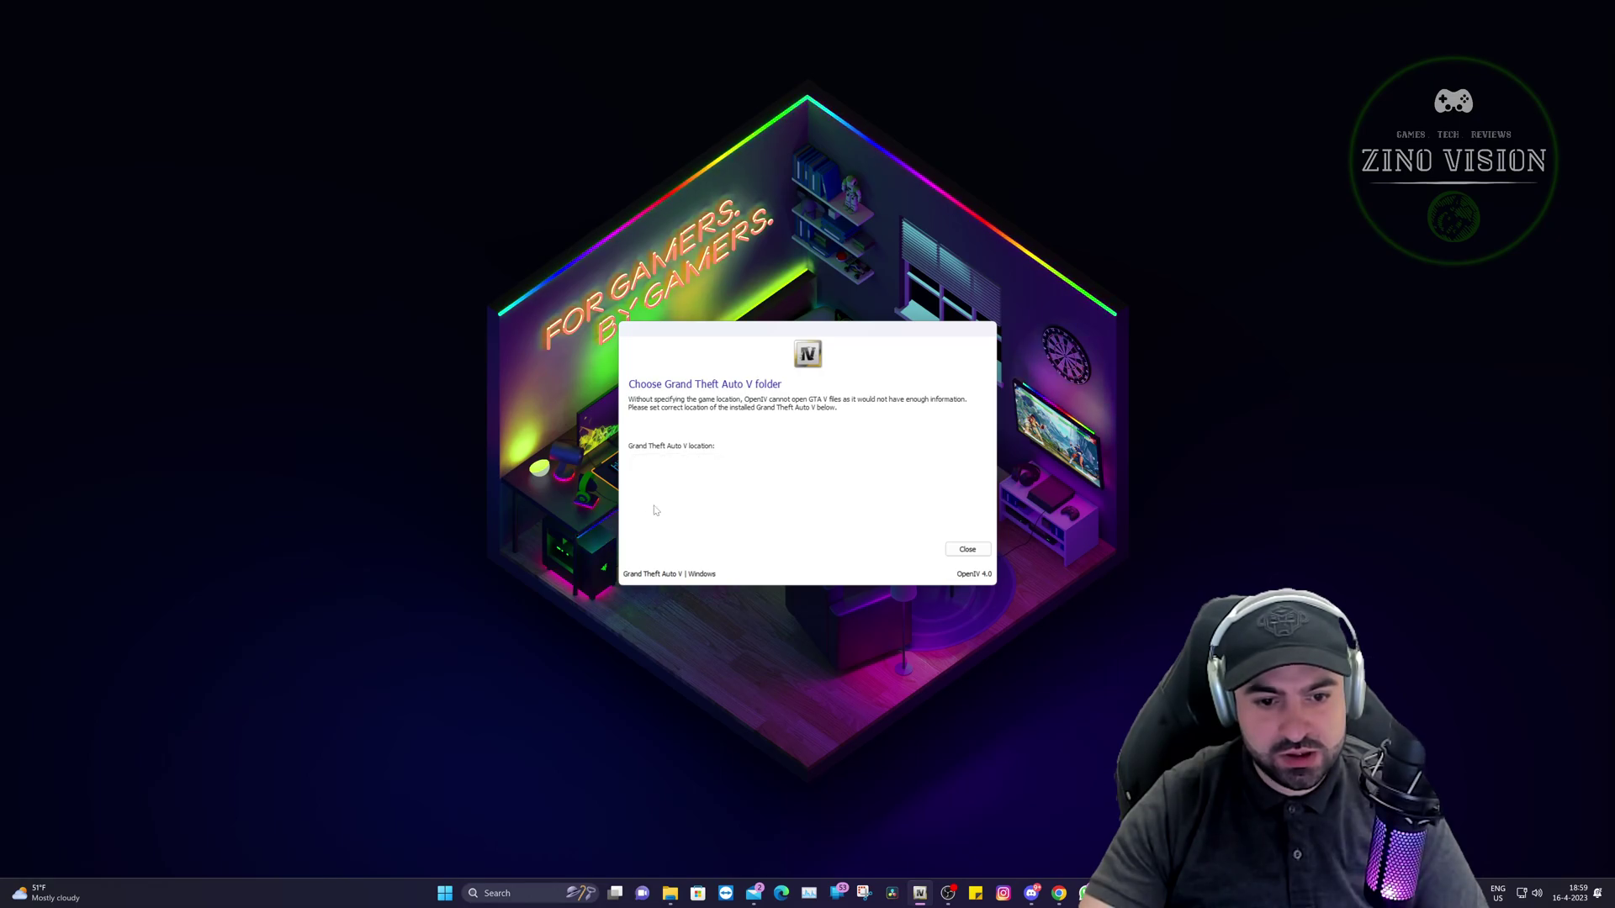
{"action": "key", "text": "Return"}
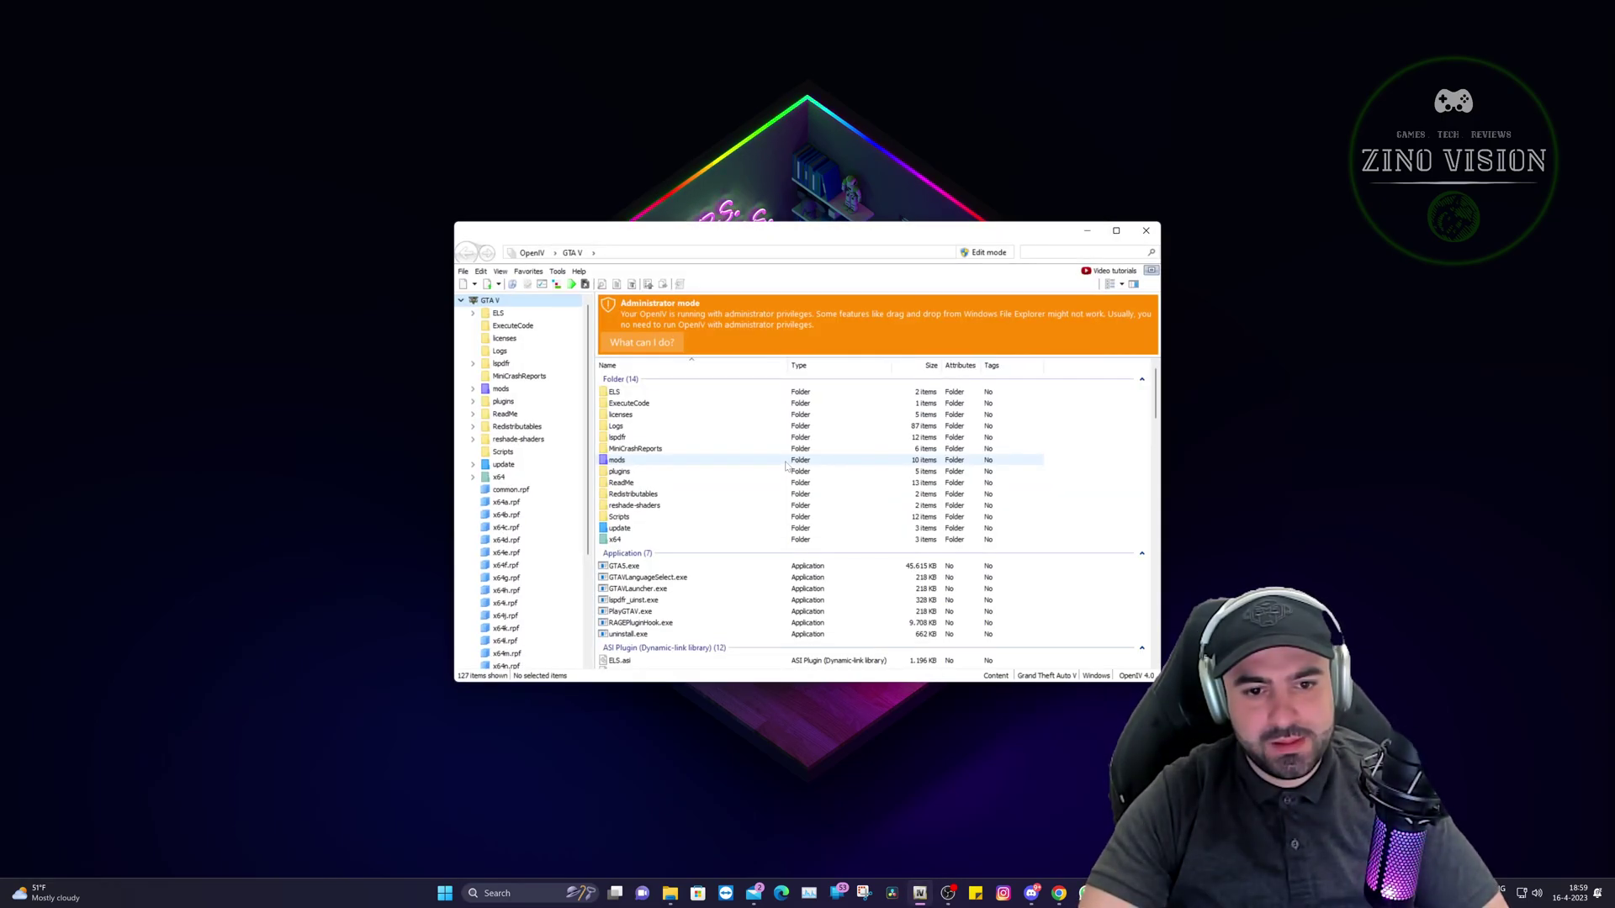
- Set permissions on the GTA V game folder and close the administrator-mode information
{"action": "left_click", "coordinate": [642, 344]}
{"action": "left_click", "coordinate": [739, 497]}
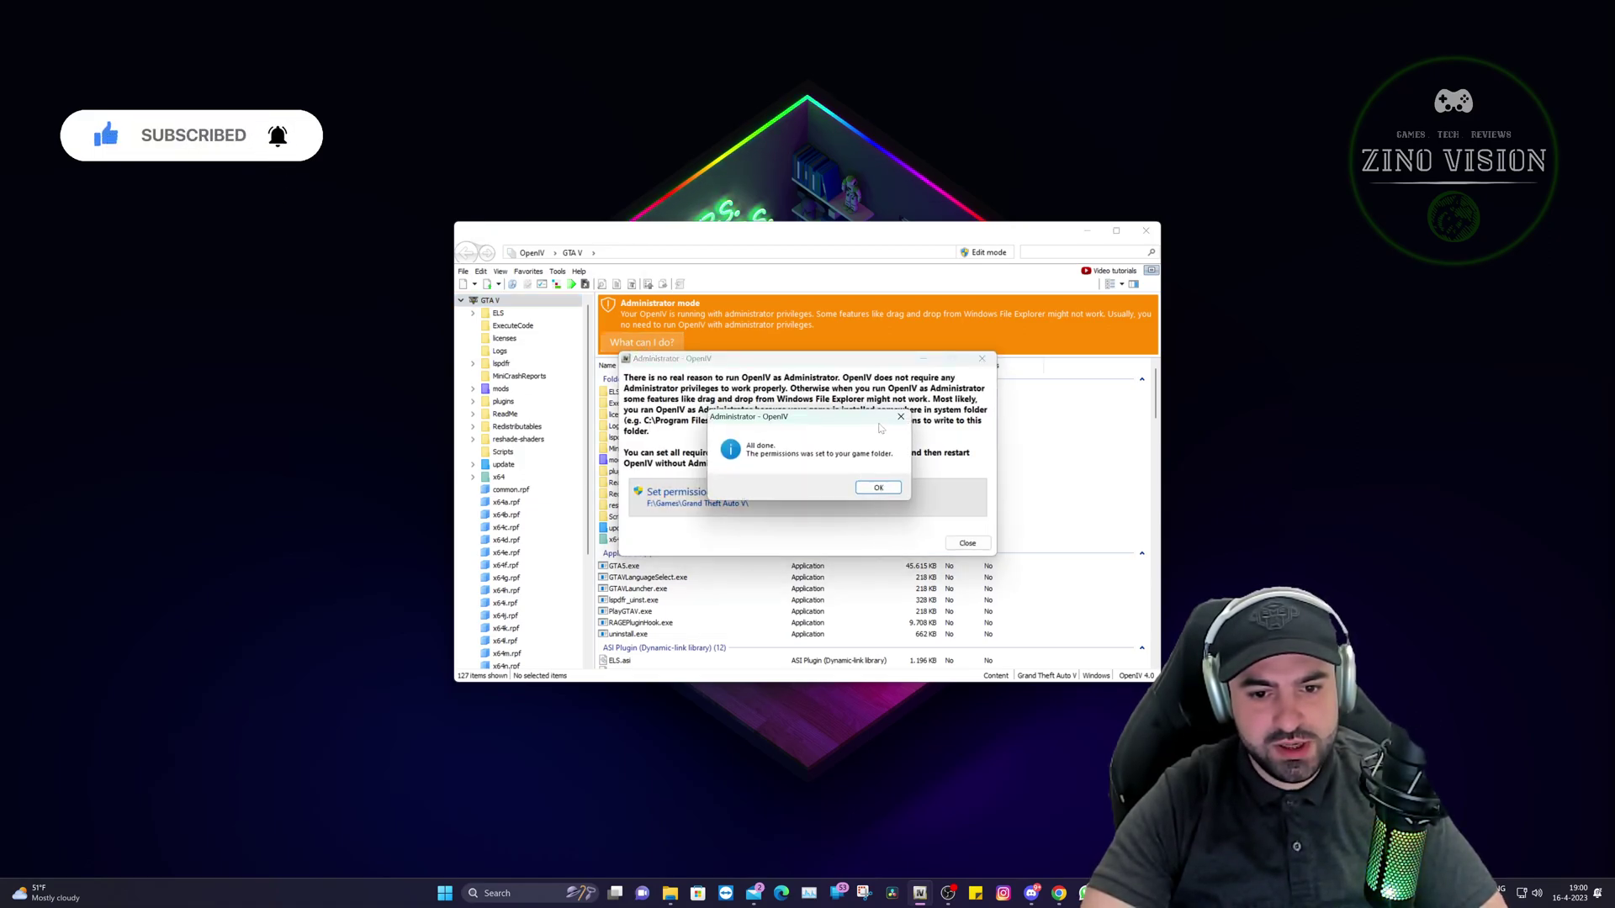
{"action": "left_click", "coordinate": [878, 489]}
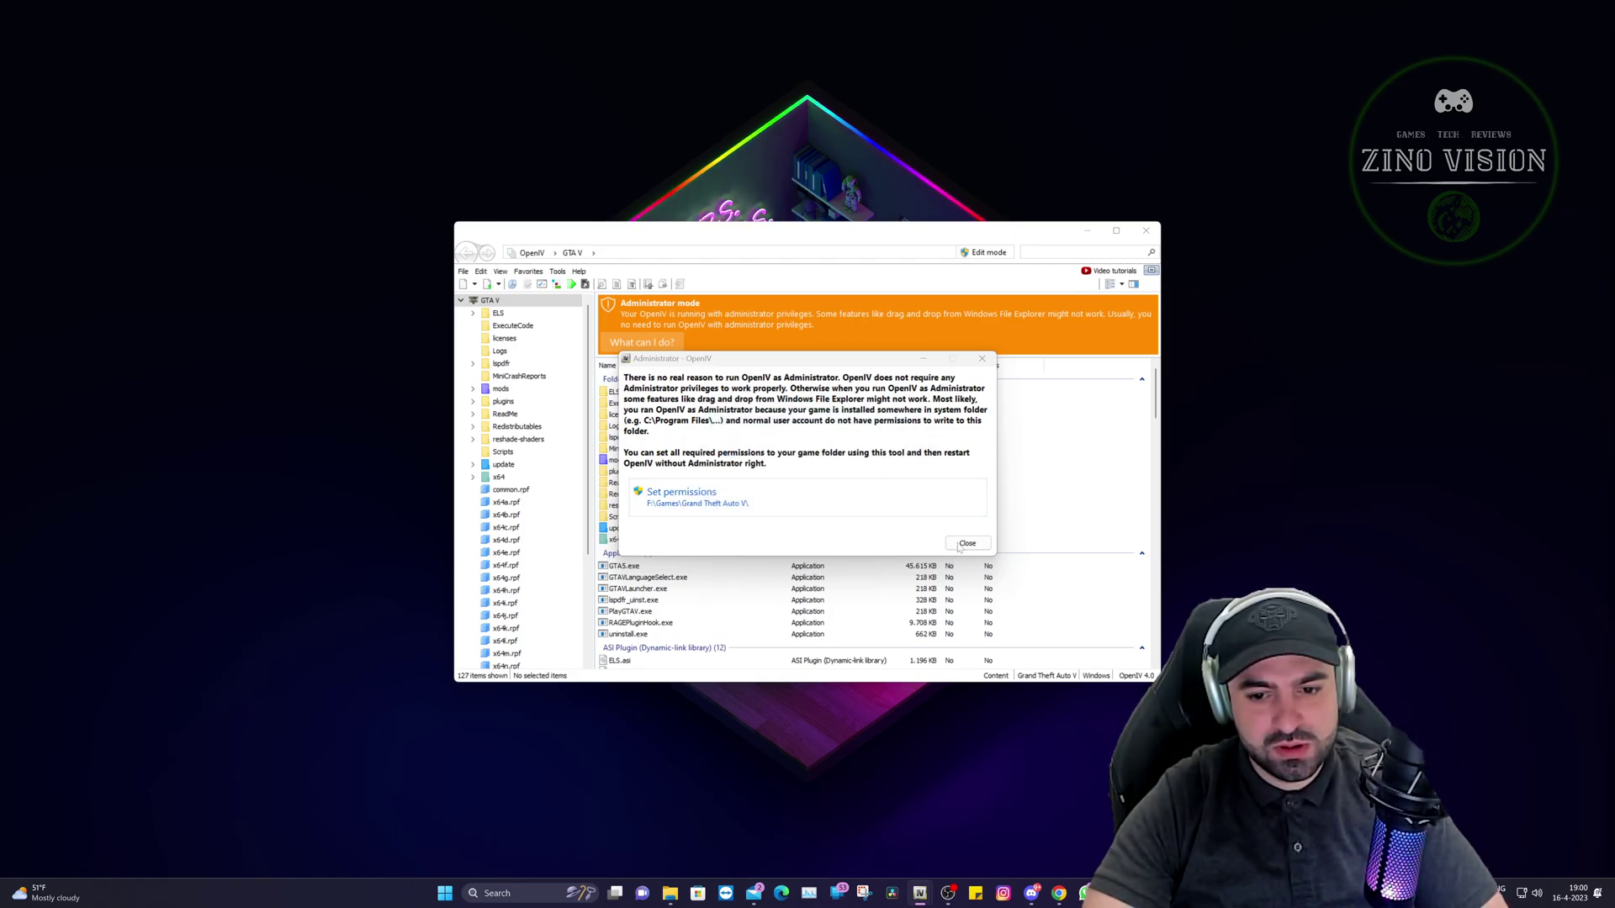
{"action": "key", "text": "Return"}
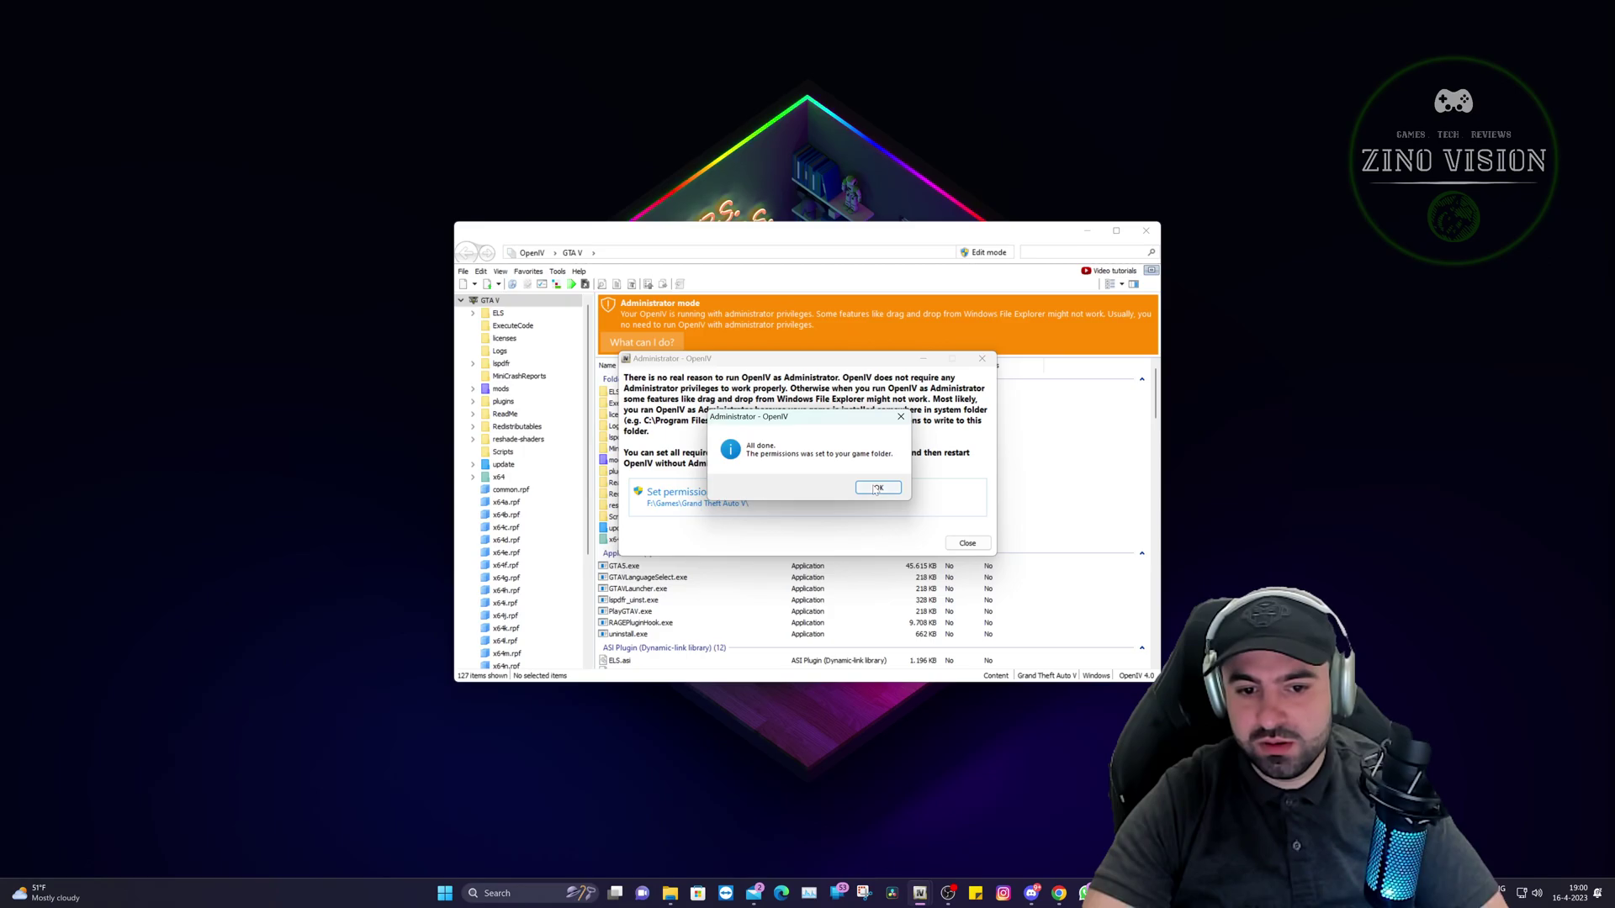
{"action": "left_click", "coordinate": [877, 488]}
{"action": "left_click", "coordinate": [967, 542]}
- Restart OpenIV and reopen Grand Theft Auto V for Windows
{"action": "left_click", "coordinate": [1145, 230]}
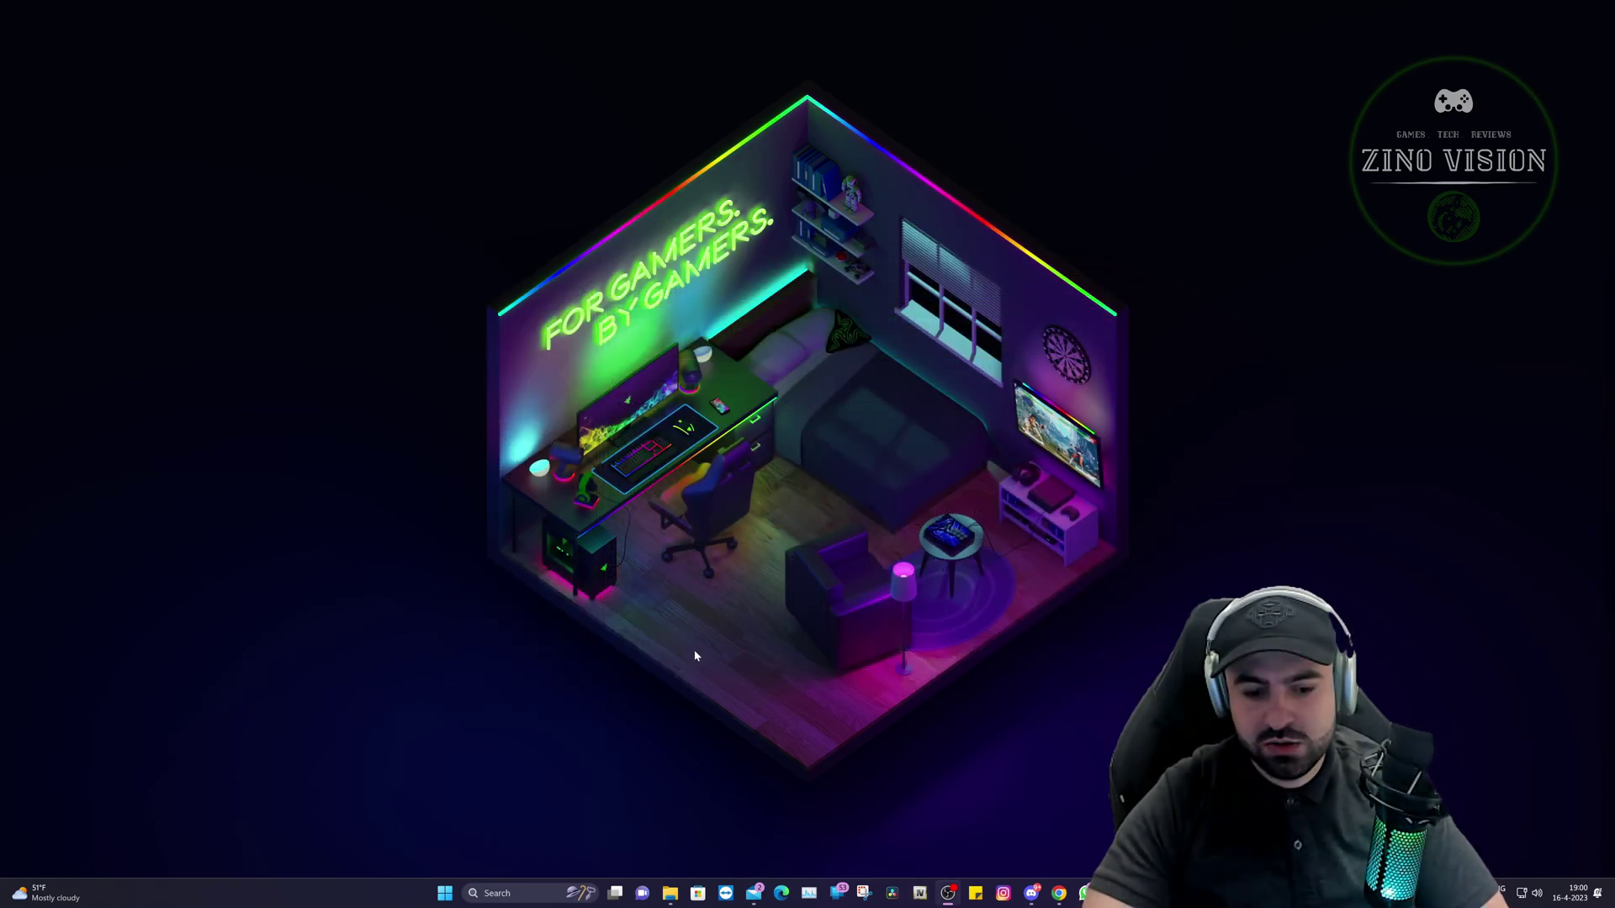
{"action": "left_click", "coordinate": [918, 893]}
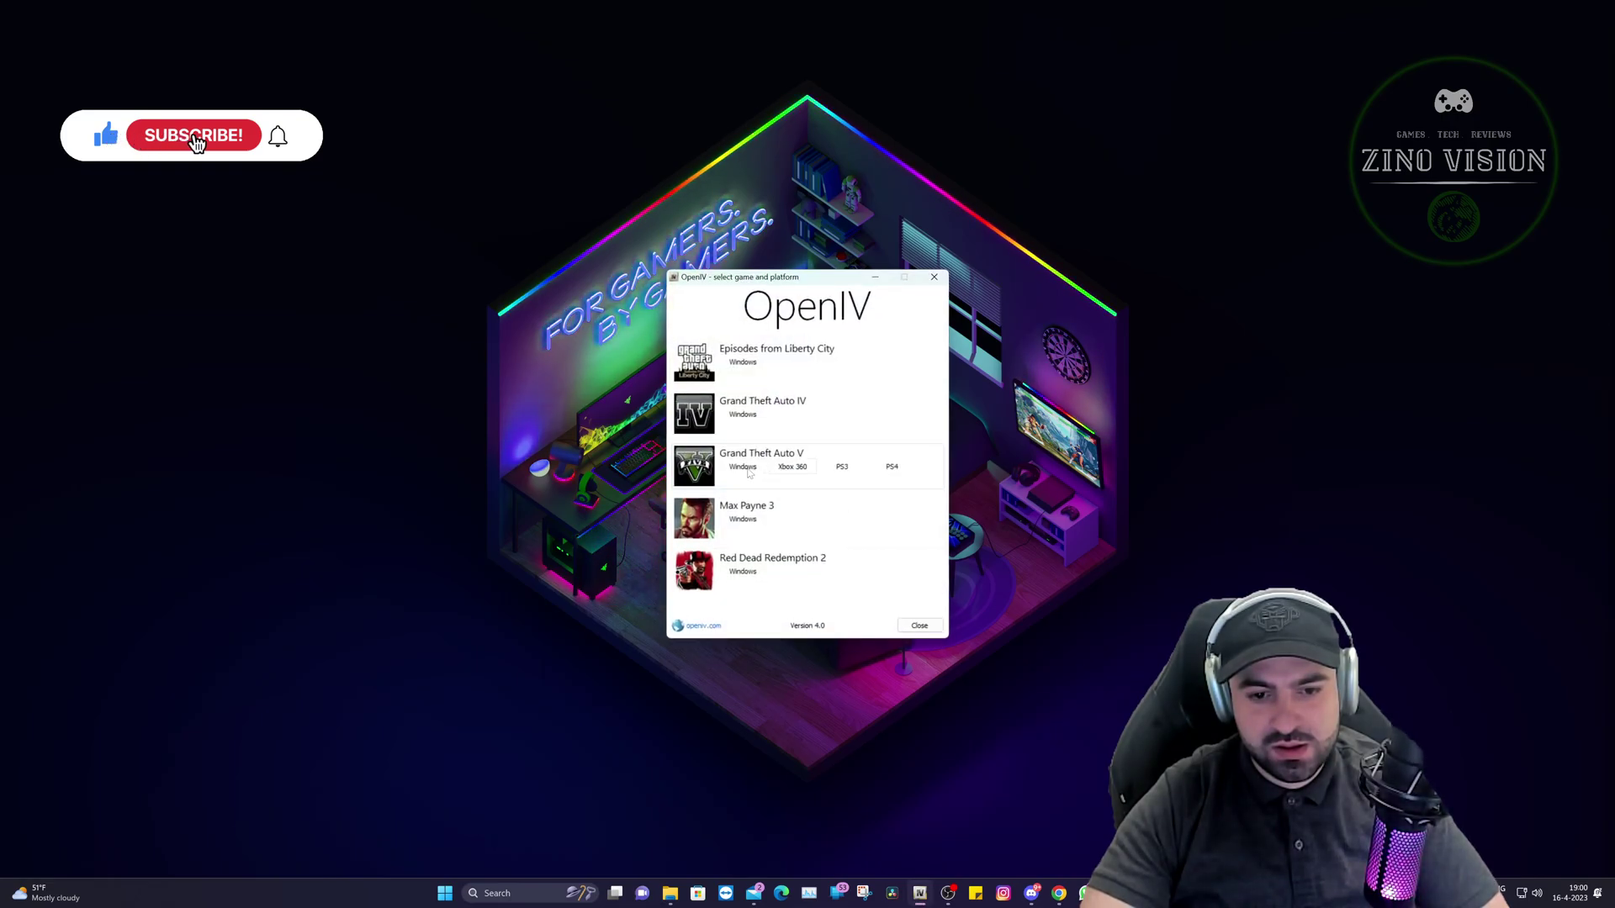
{"action": "left_click", "coordinate": [743, 467]}
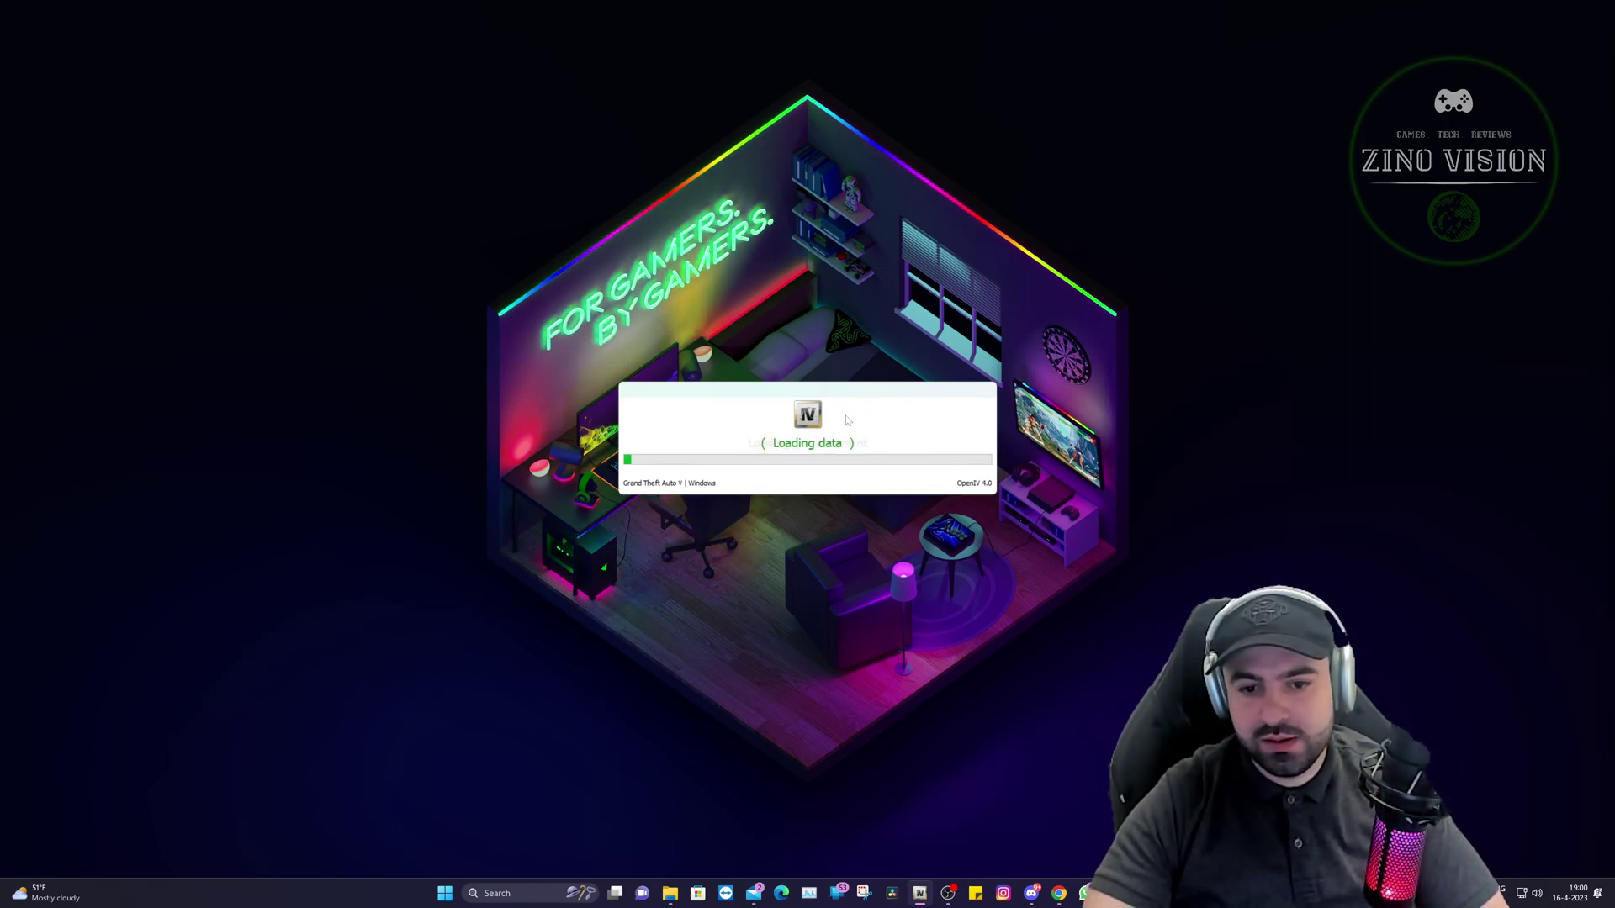
- Install the openCamera plugin through Tools > ASI Manager, then close the ASI Manager
{"action": "left_click", "coordinate": [560, 272]}
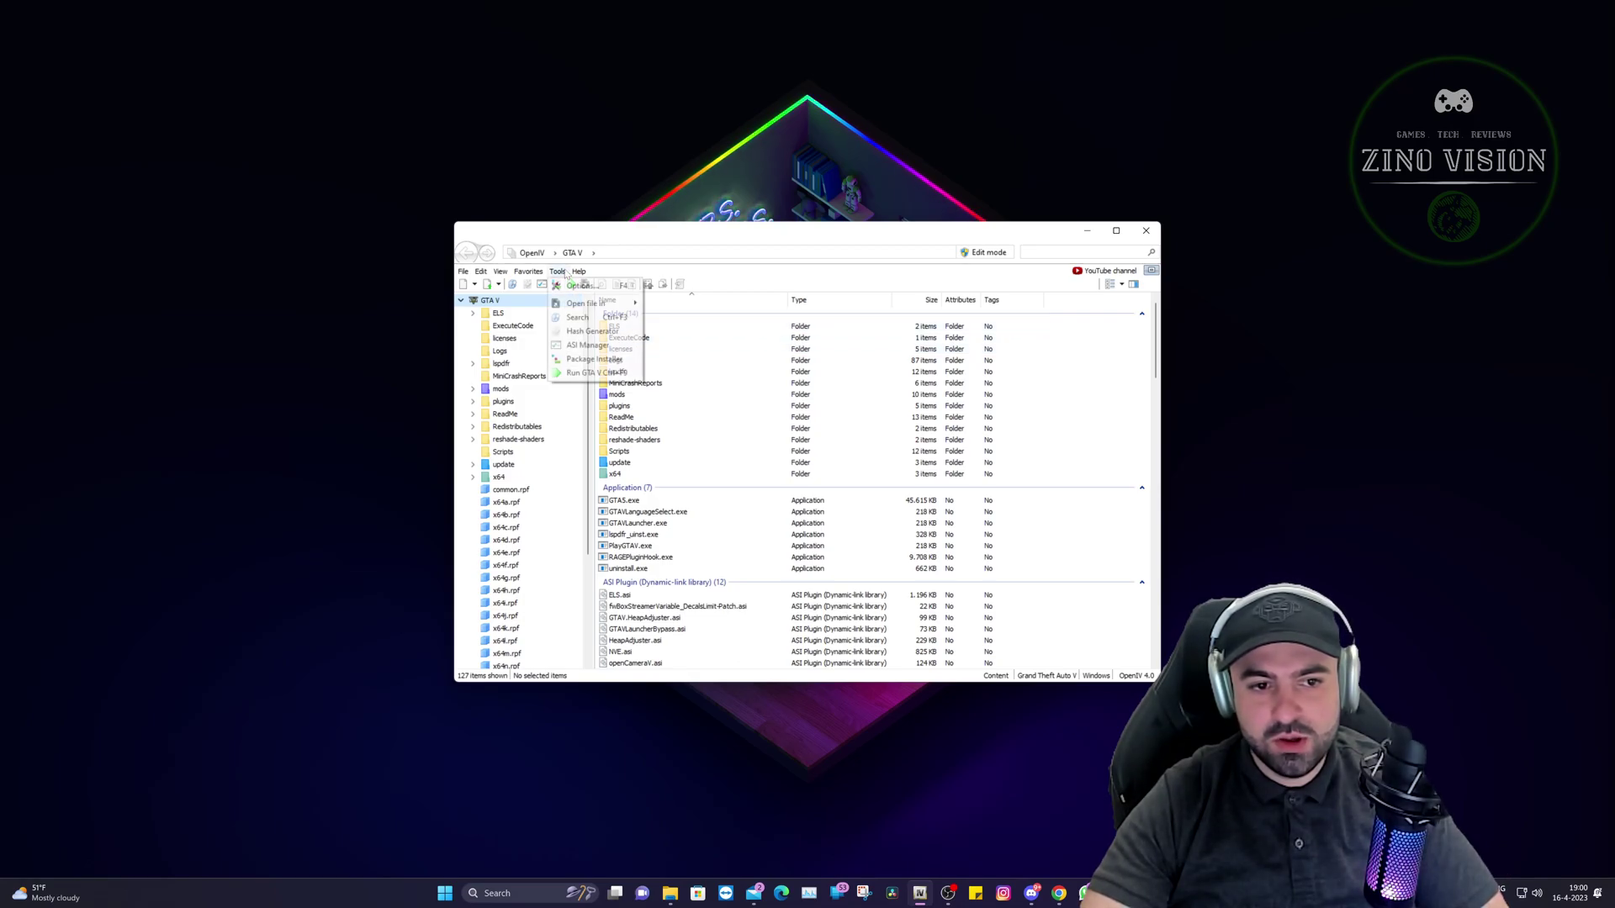
{"action": "left_click", "coordinate": [577, 346]}
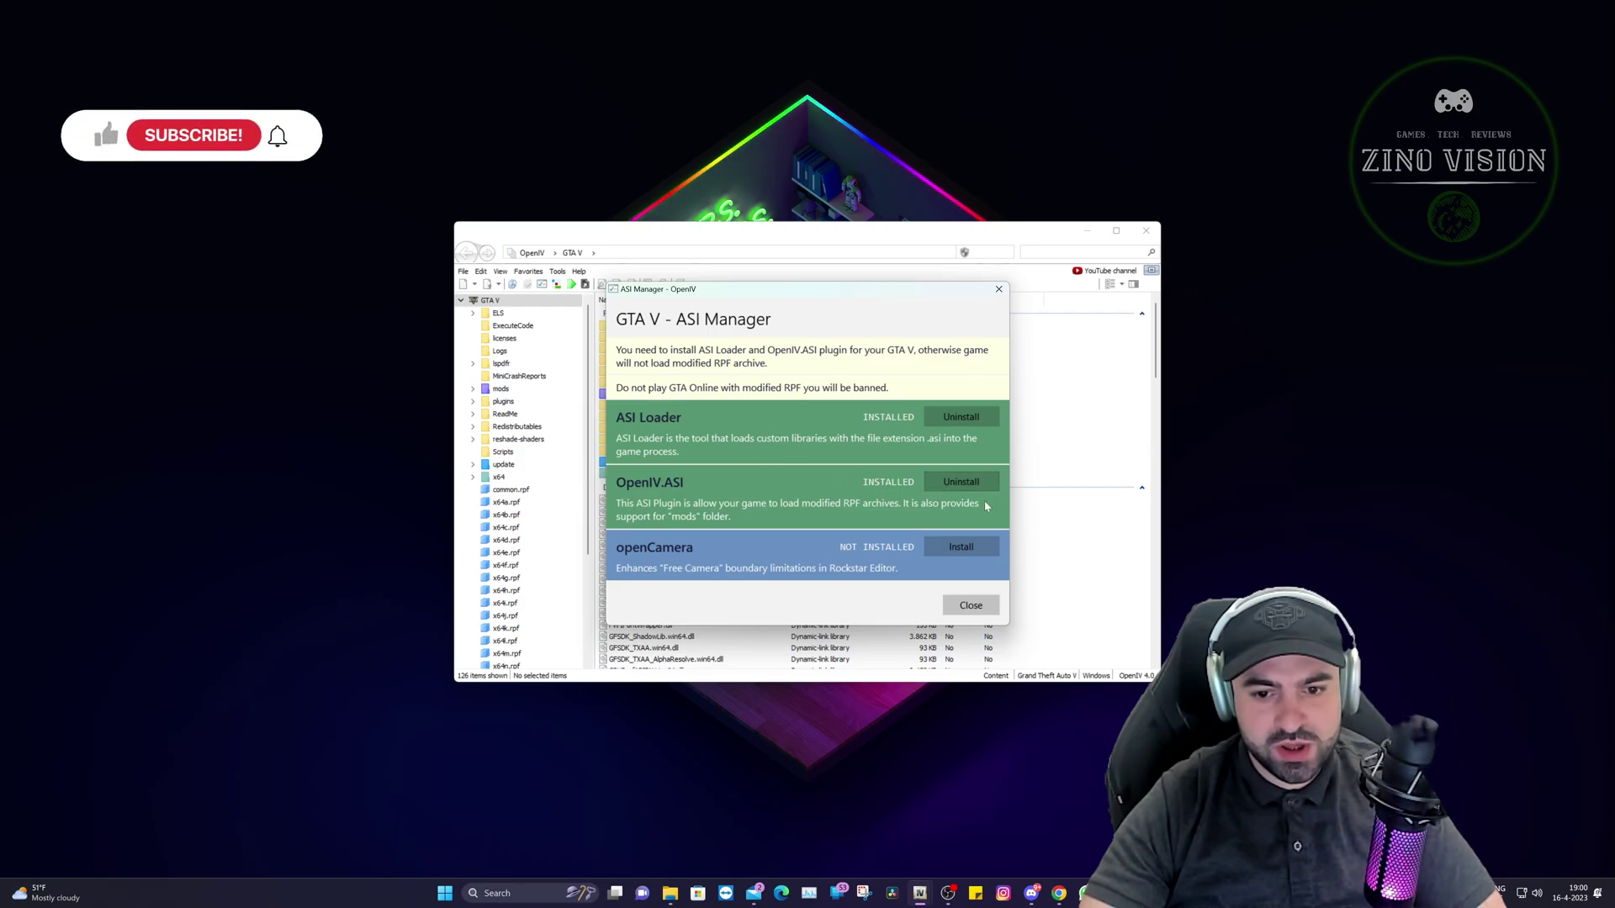
{"action": "left_click", "coordinate": [962, 548]}
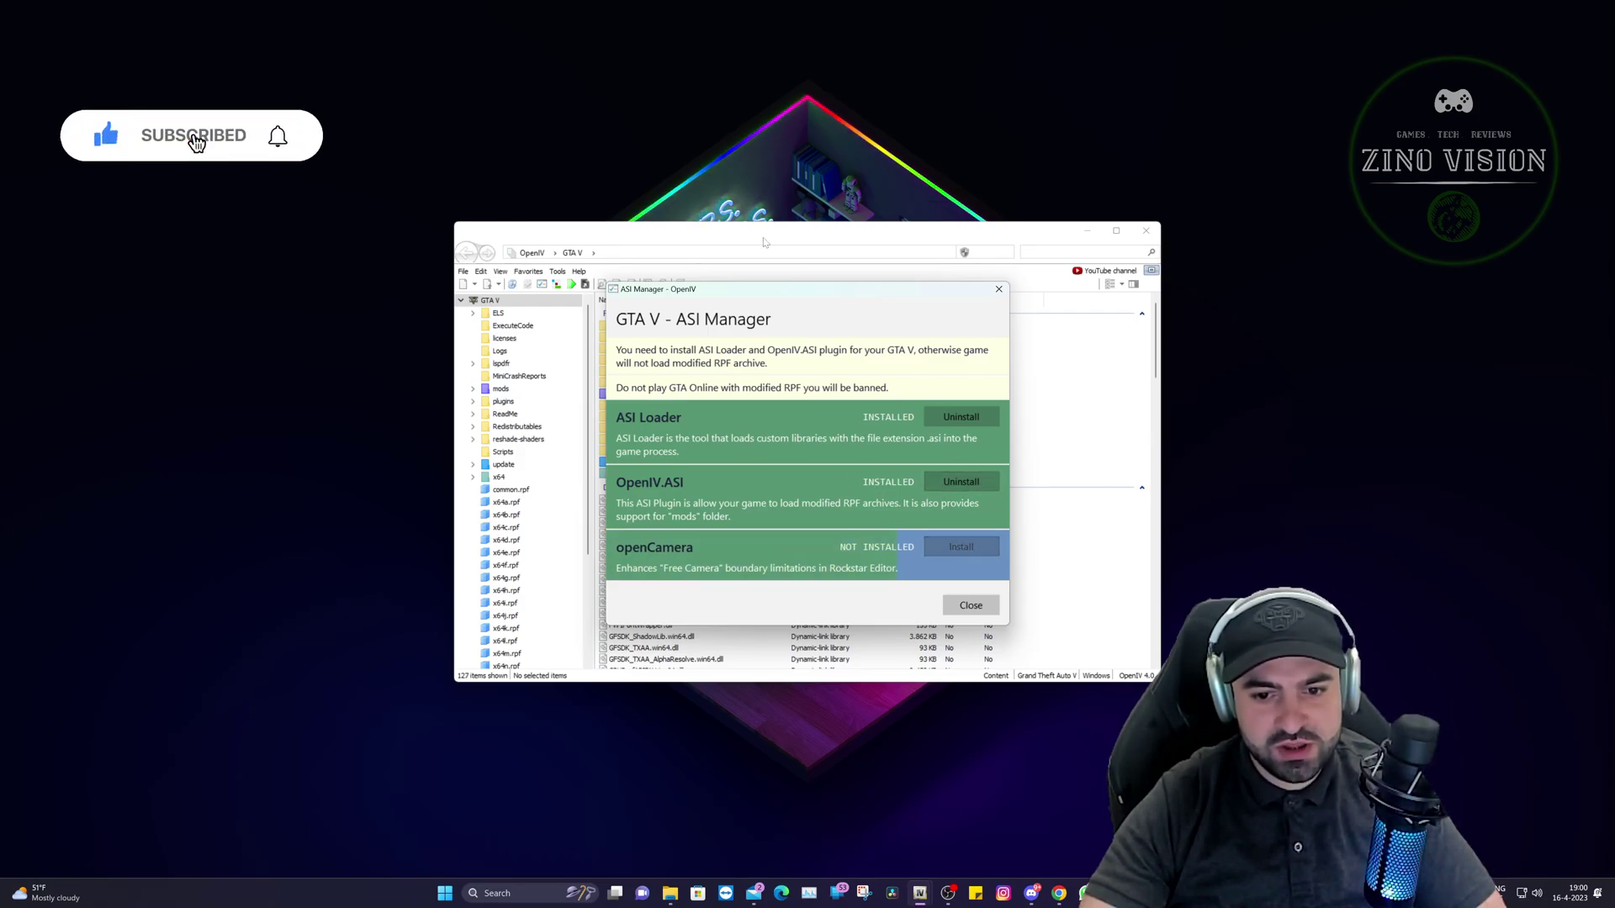
{"action": "left_click", "coordinate": [969, 607]}
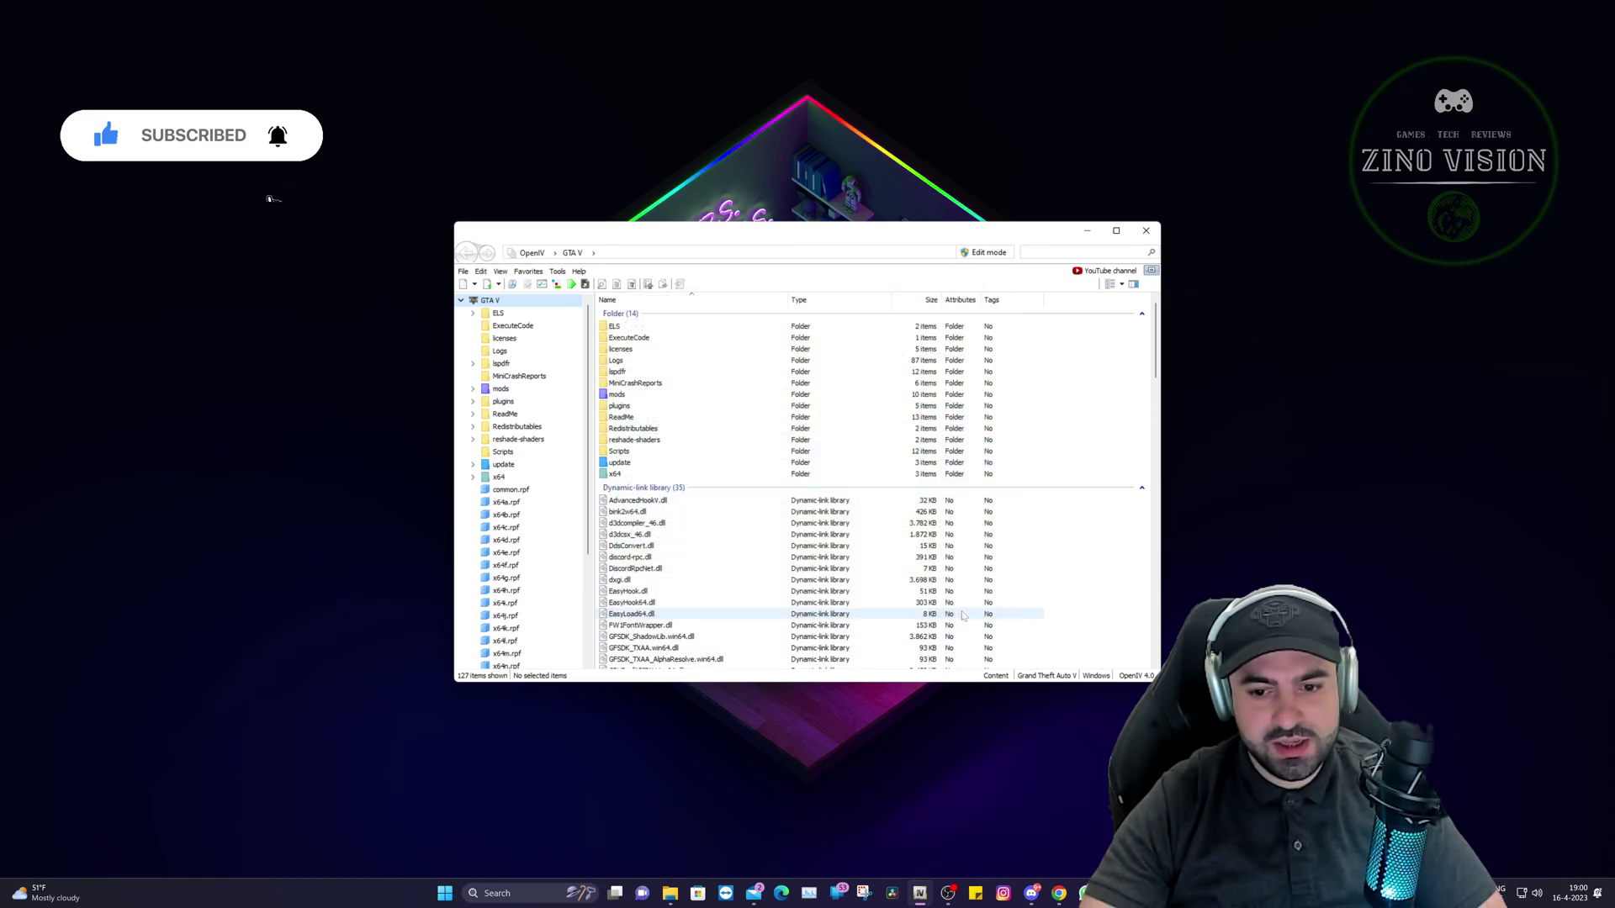
{"action": "left_click", "coordinate": [1148, 232]}
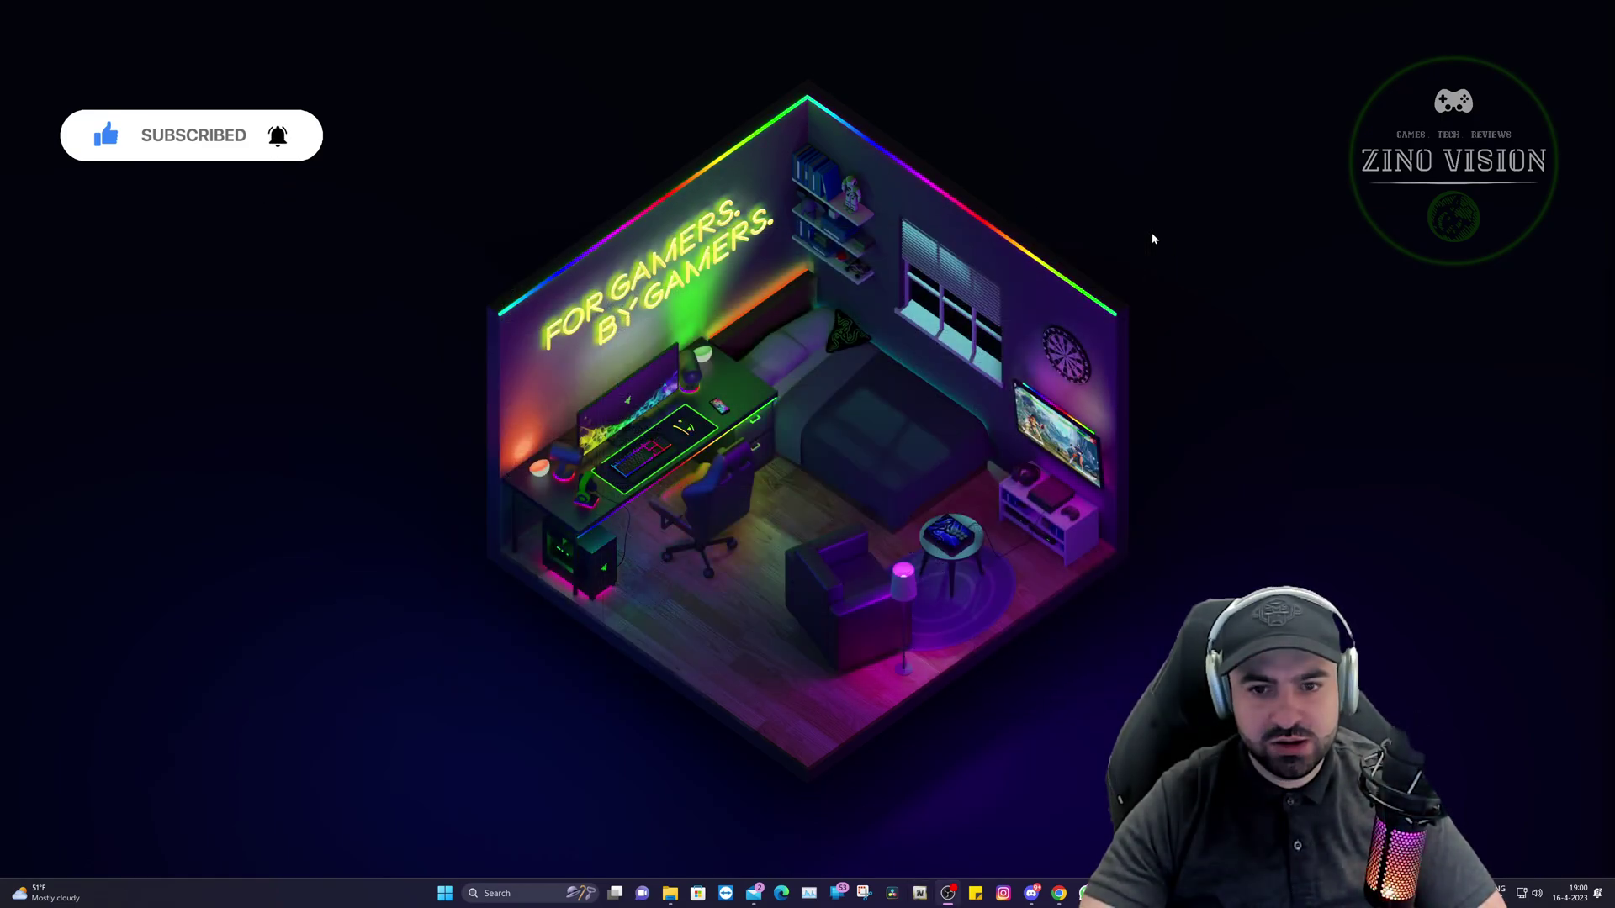